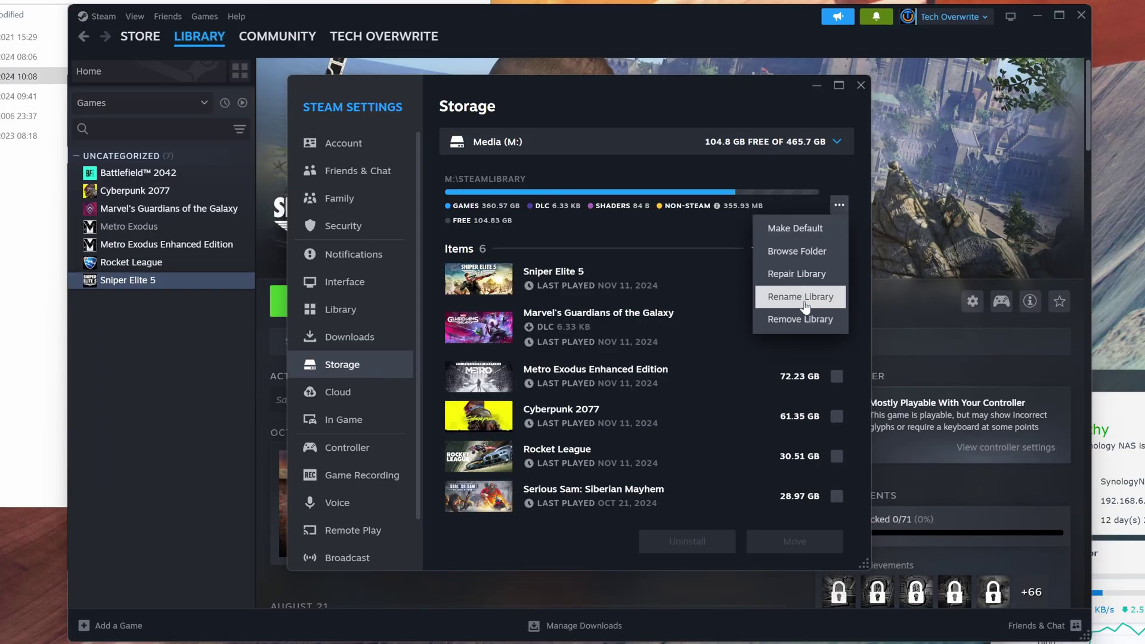
# Remove the Media (M:) library from Steam's storage locations and confirm
pyautogui.click(805, 320)
pyautogui.click(639, 354)
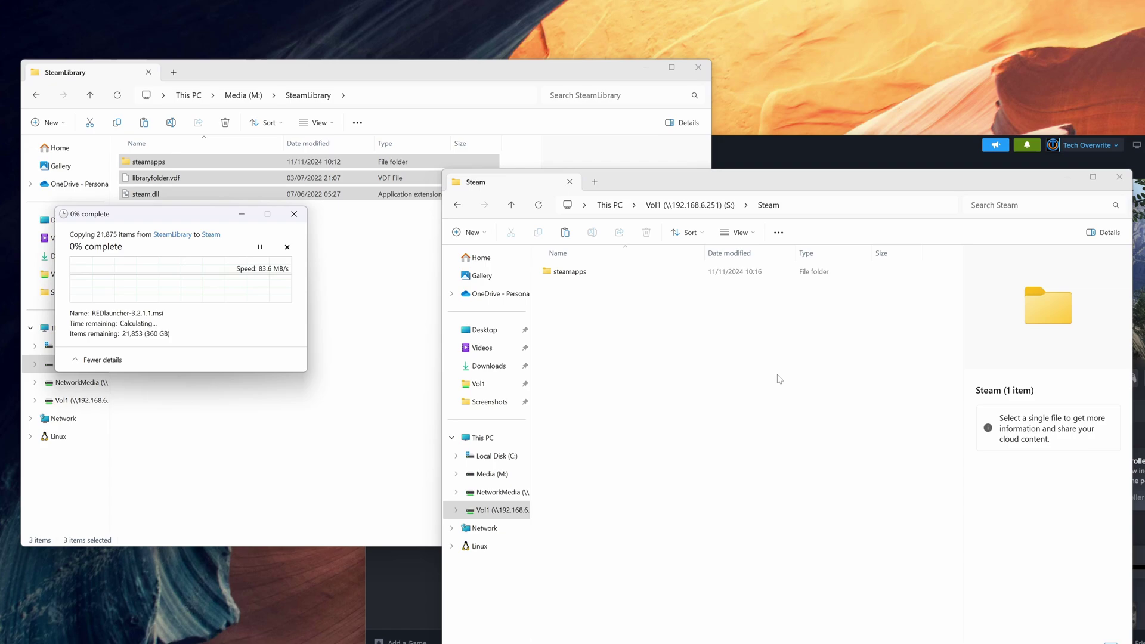
# Move the NAS copy progress window aside while the SteamLibrary files copy
pyautogui.moveTo(167, 213); pyautogui.dragTo(463, 273)
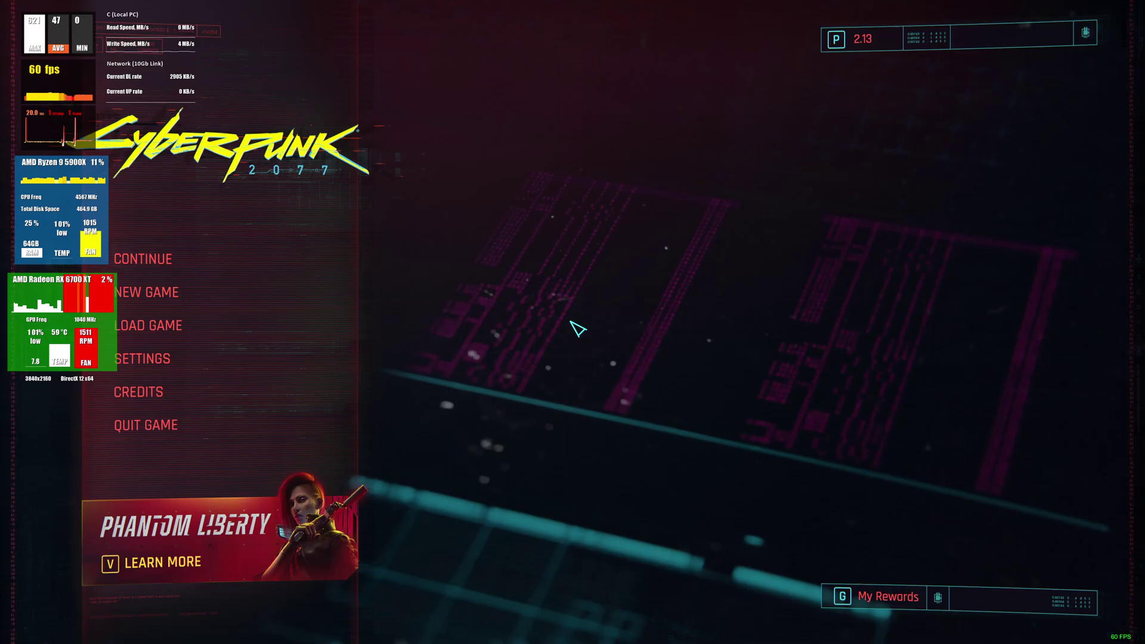
# Continue The Nomad save and drive down the desert road, recovering from a skid
pyautogui.click(206, 264)
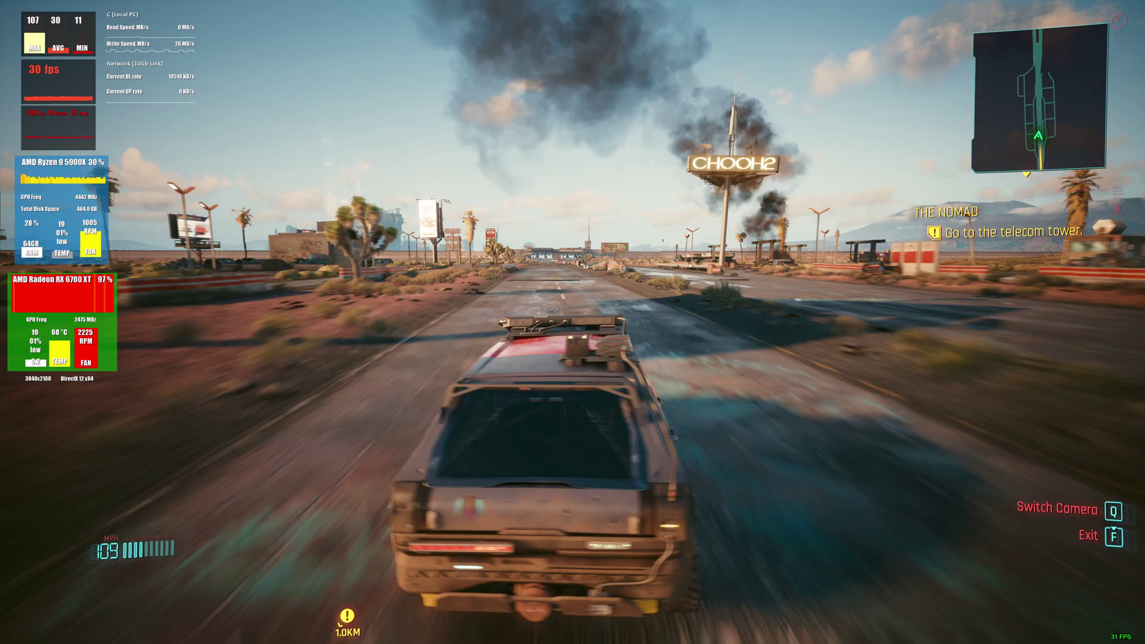
pyautogui.press('d')
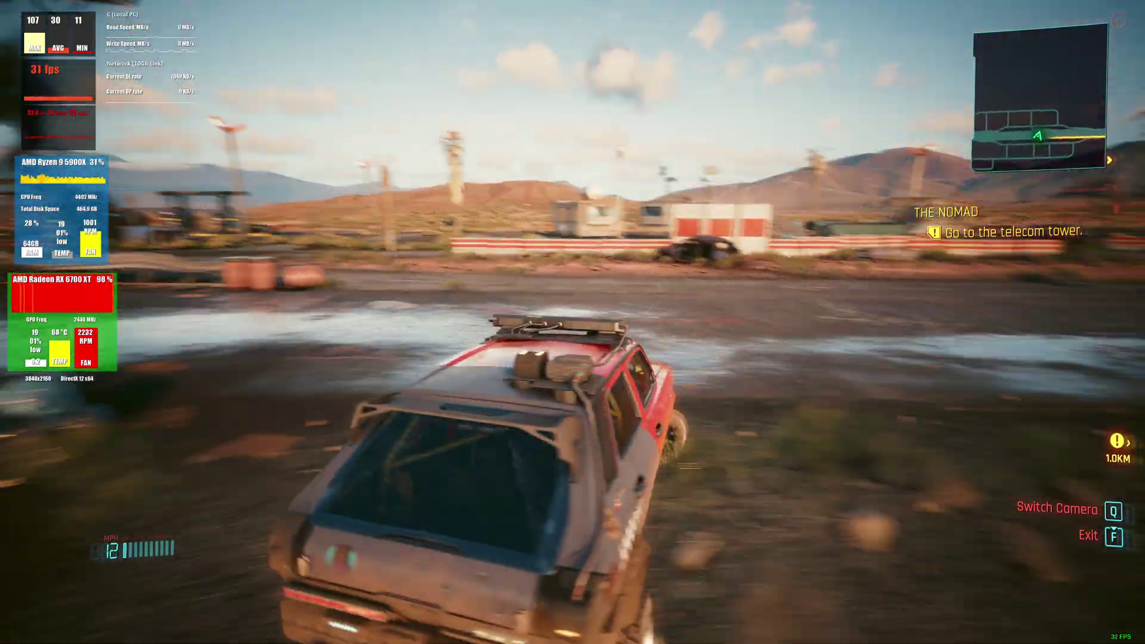
pyautogui.press('w')
pyautogui.press('a')
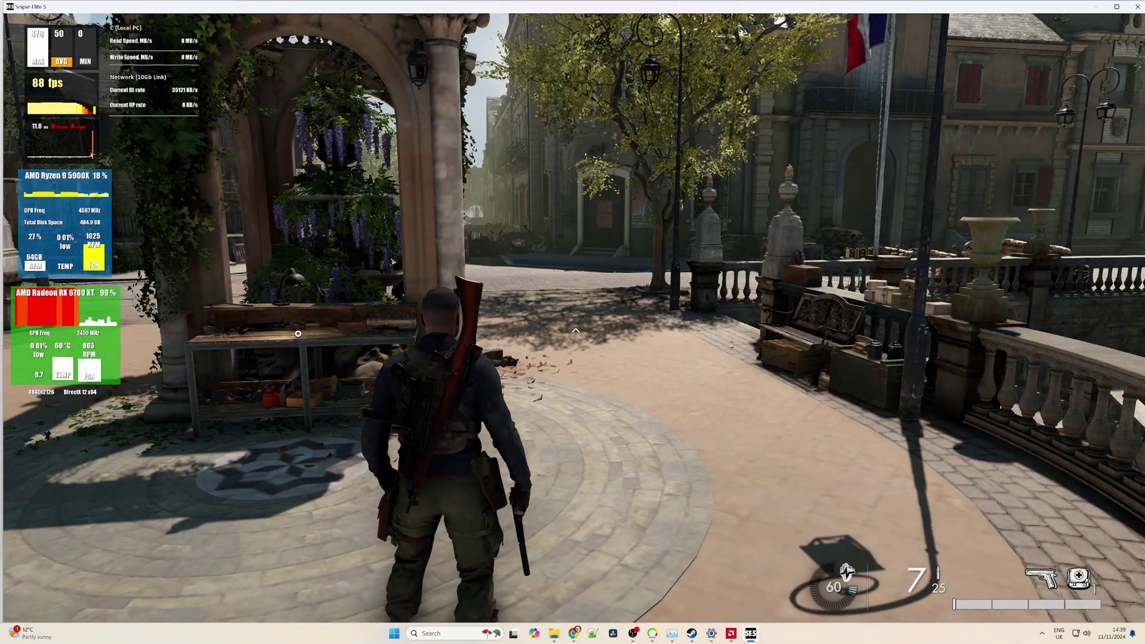
# Run to the shooting range, switching between SMG and sniper rifle, and scope in on the targets
pyautogui.press('w')
pyautogui.press('2')
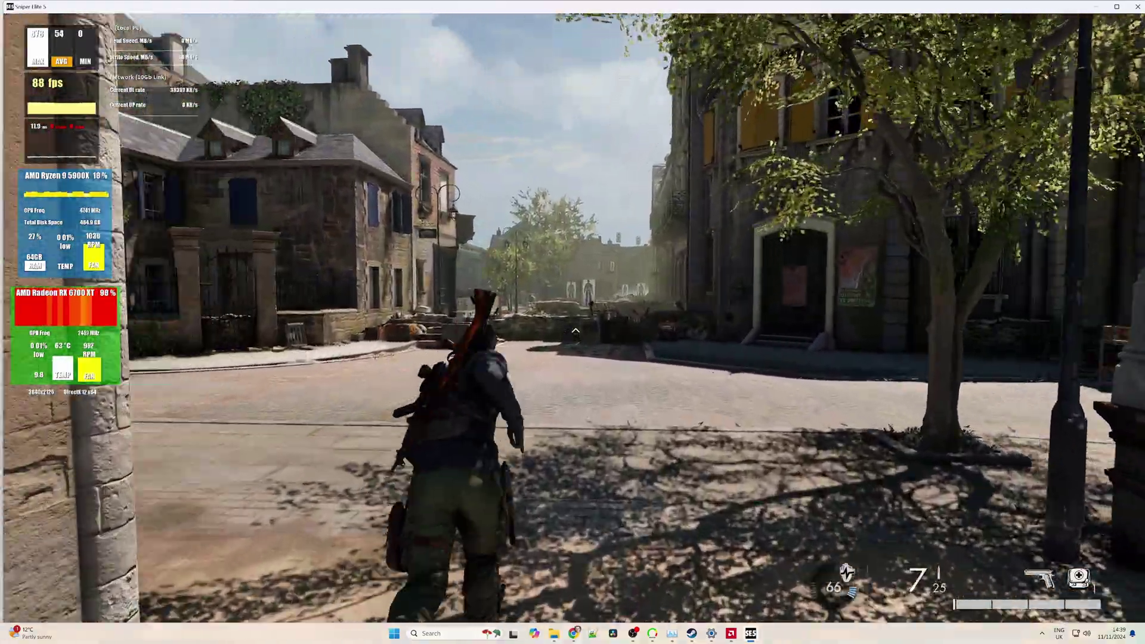
pyautogui.press('1')
pyautogui.press('2')
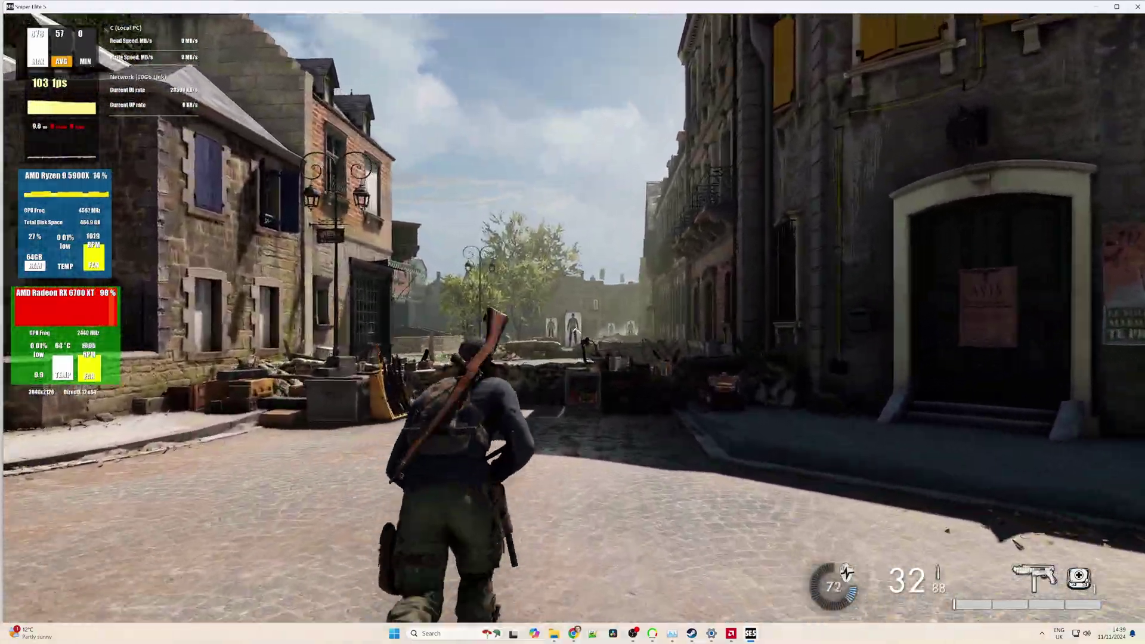
pyautogui.rightClick(572, 322)
pyautogui.press('1')
pyautogui.rightClick(572, 323)
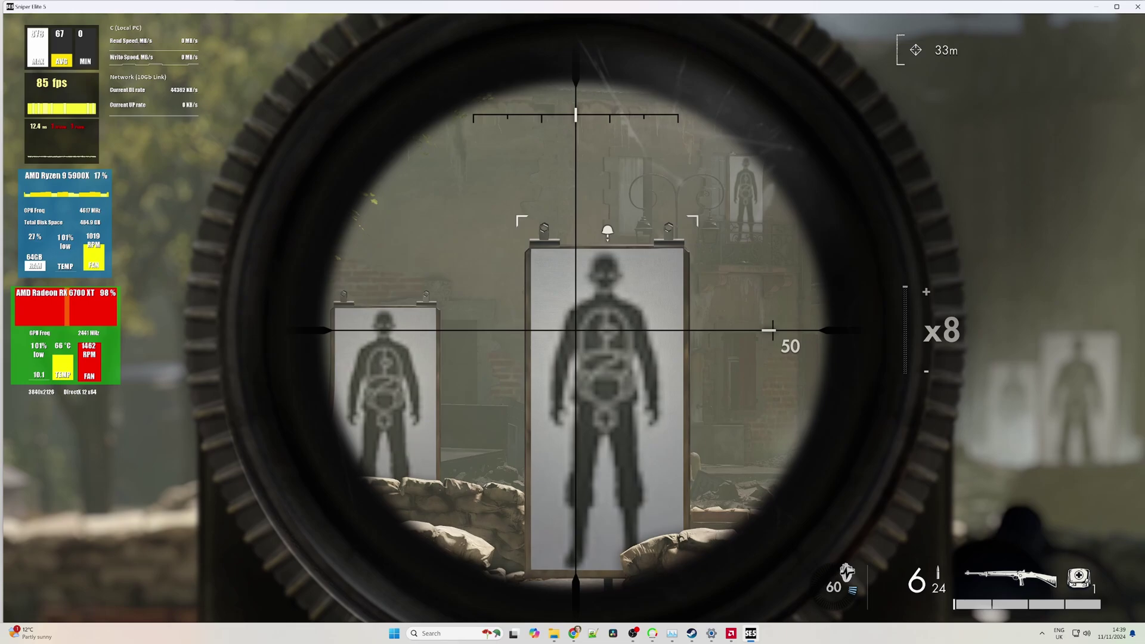
pyautogui.rightClick(573, 322)
pyautogui.rightClick(572, 322)
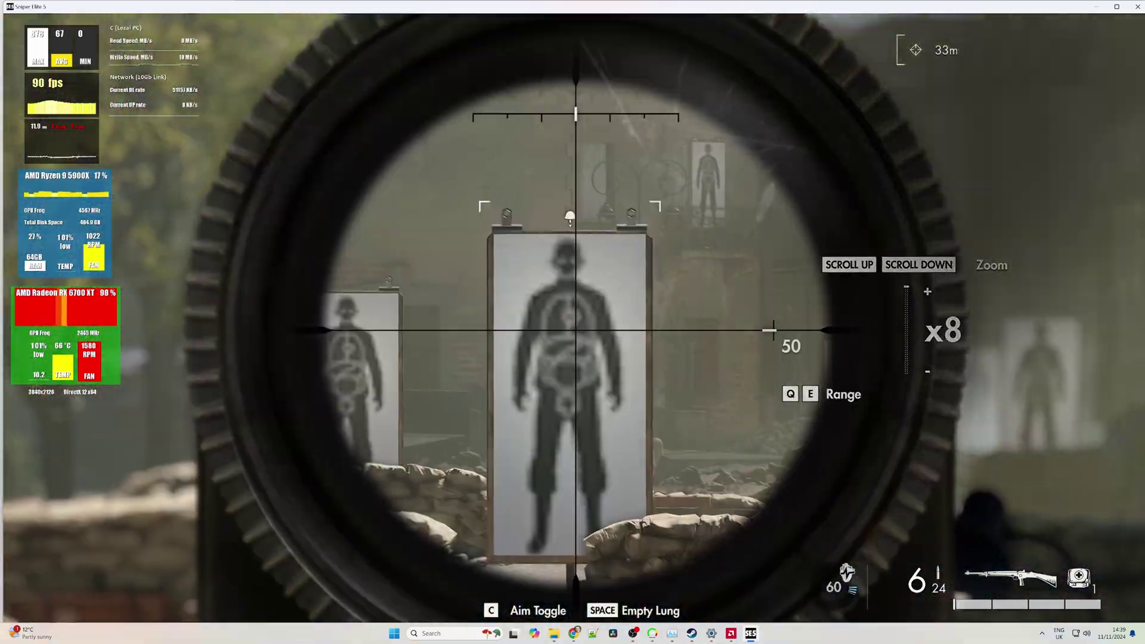
pyautogui.rightClick(573, 322)
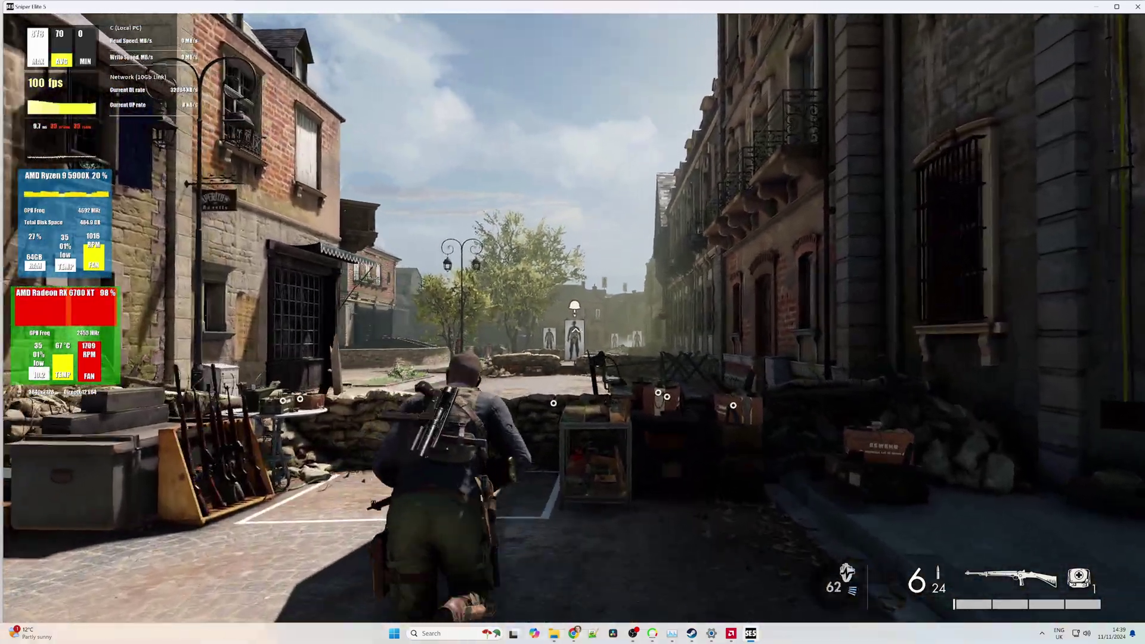
pyautogui.rightClick(573, 322)
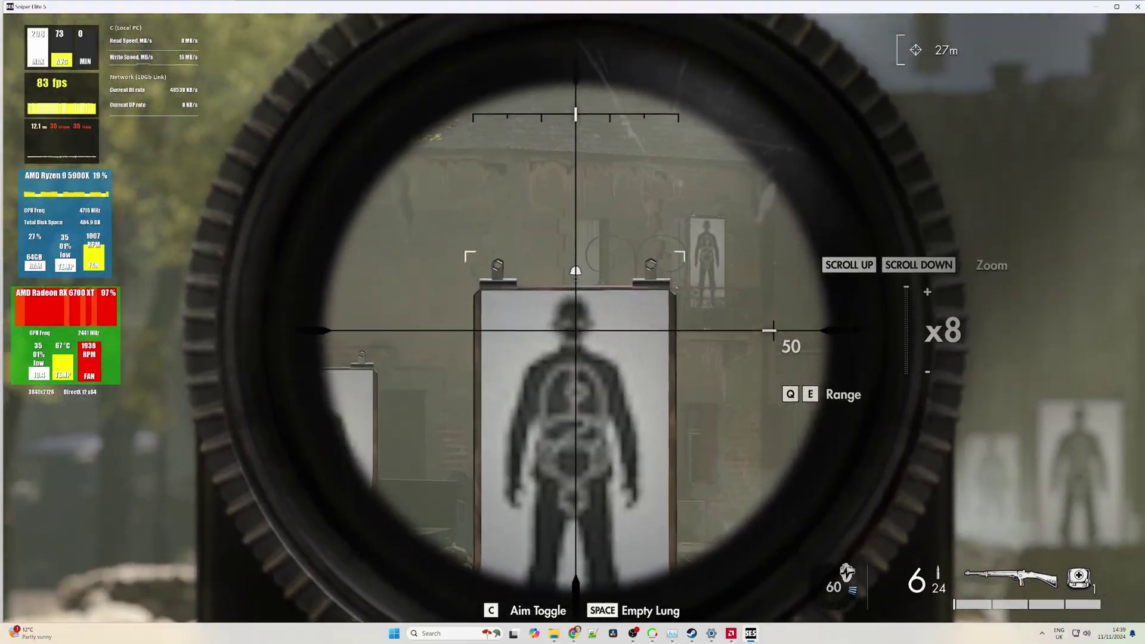
# Take single scoped shots at the range target, reloading the rifle between shots
pyautogui.click(572, 322)
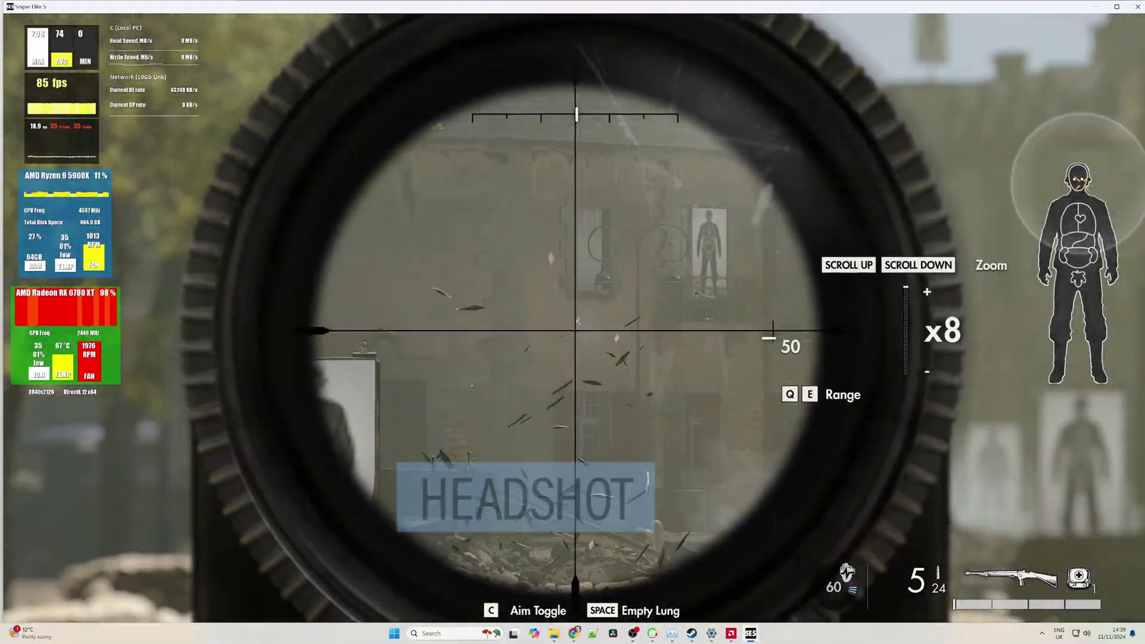
pyautogui.rightClick(573, 321)
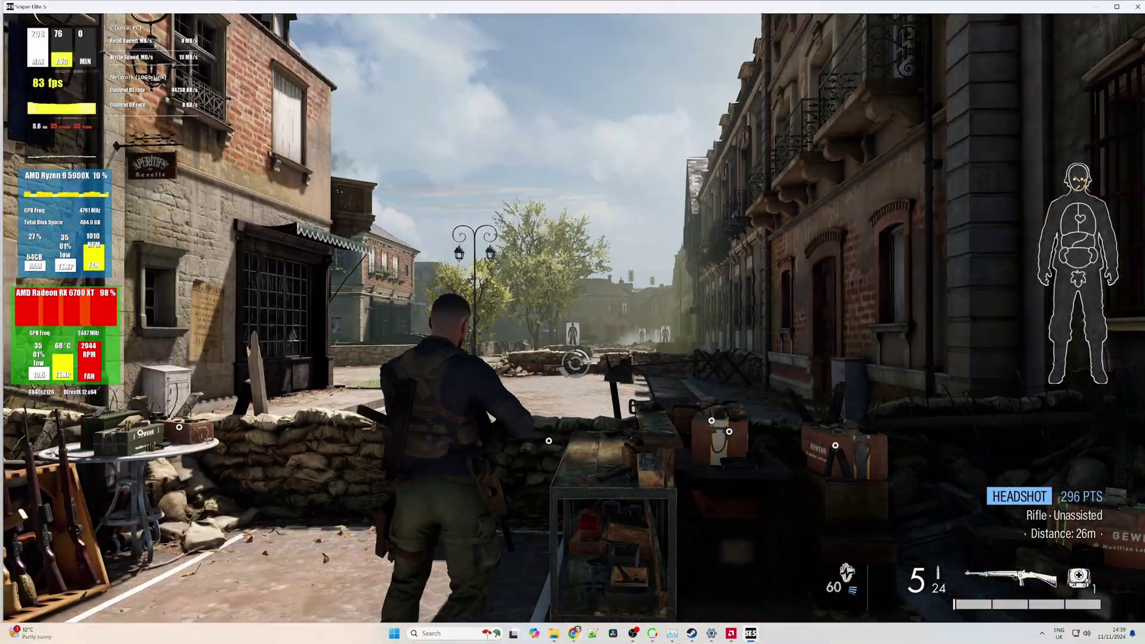
pyautogui.press('r')
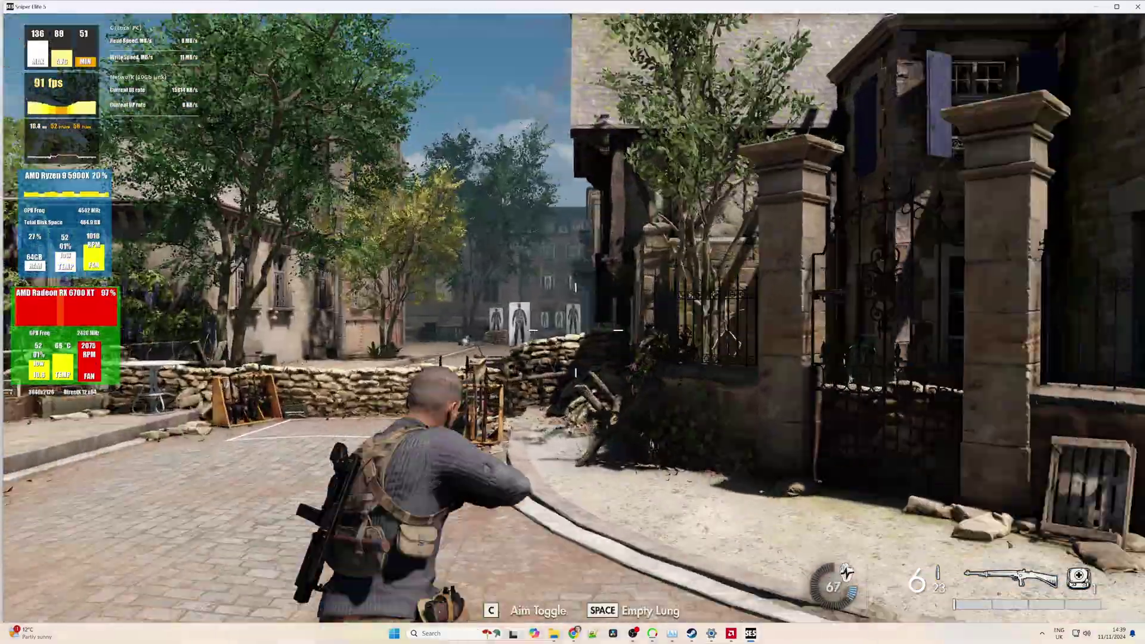
pyautogui.rightClick(573, 322)
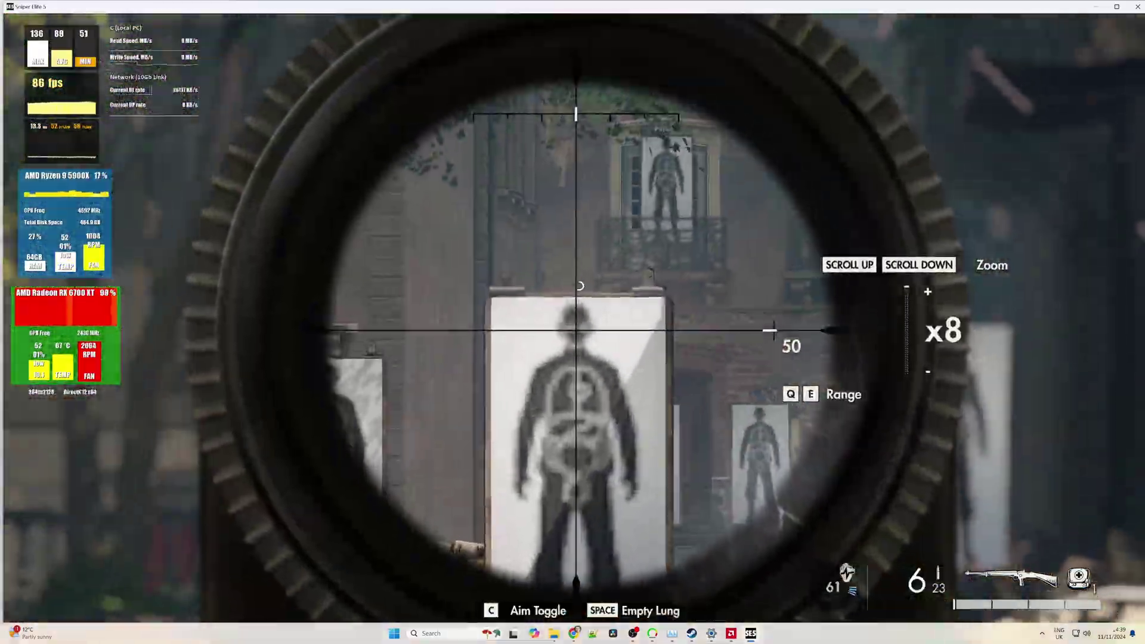
pyautogui.click(572, 322)
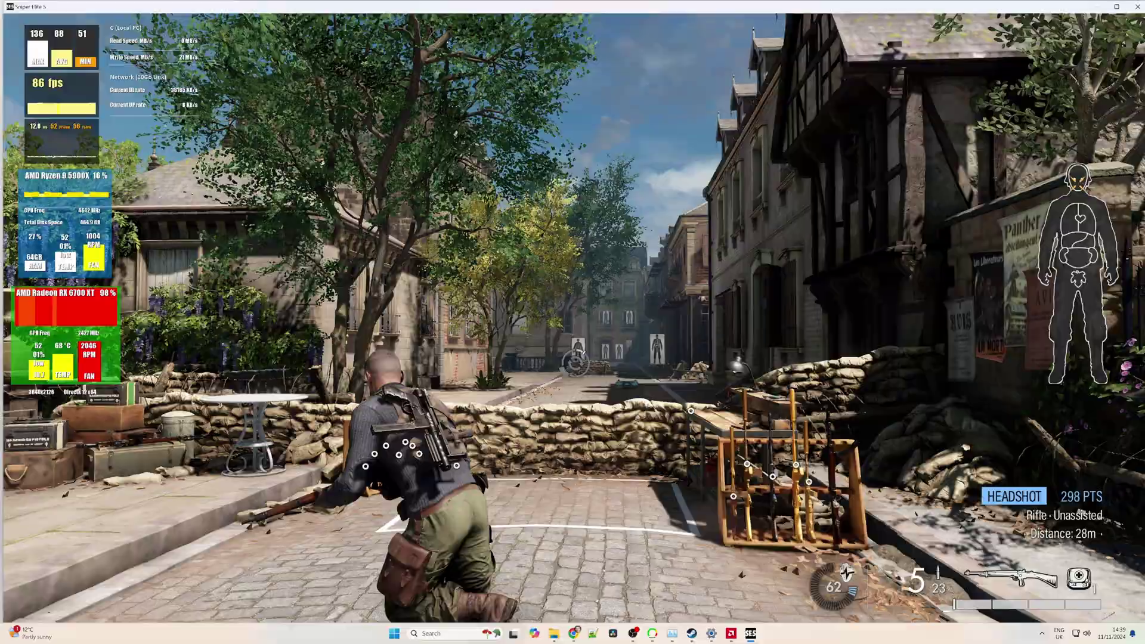
pyautogui.press('r')
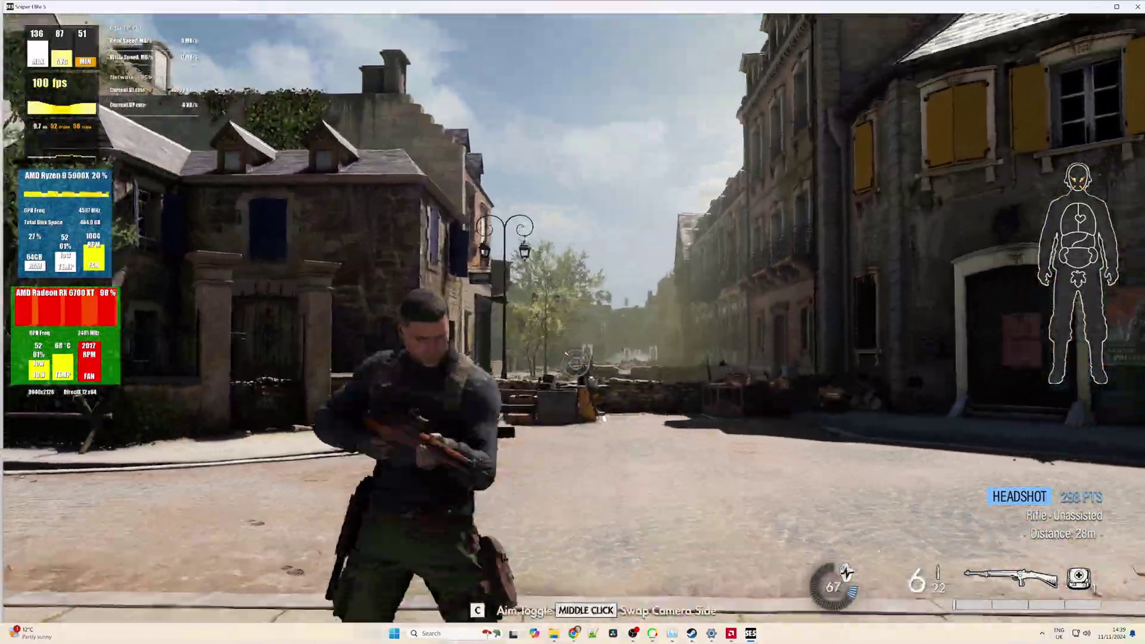
pyautogui.rightClick(572, 322)
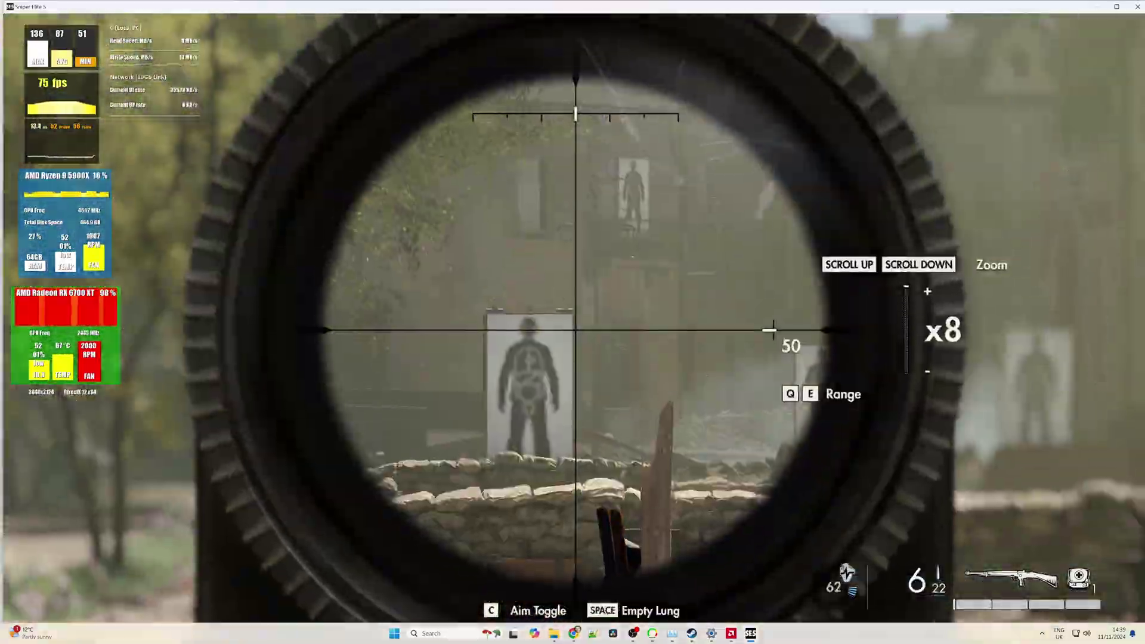
pyautogui.click(572, 323)
pyautogui.press('r')
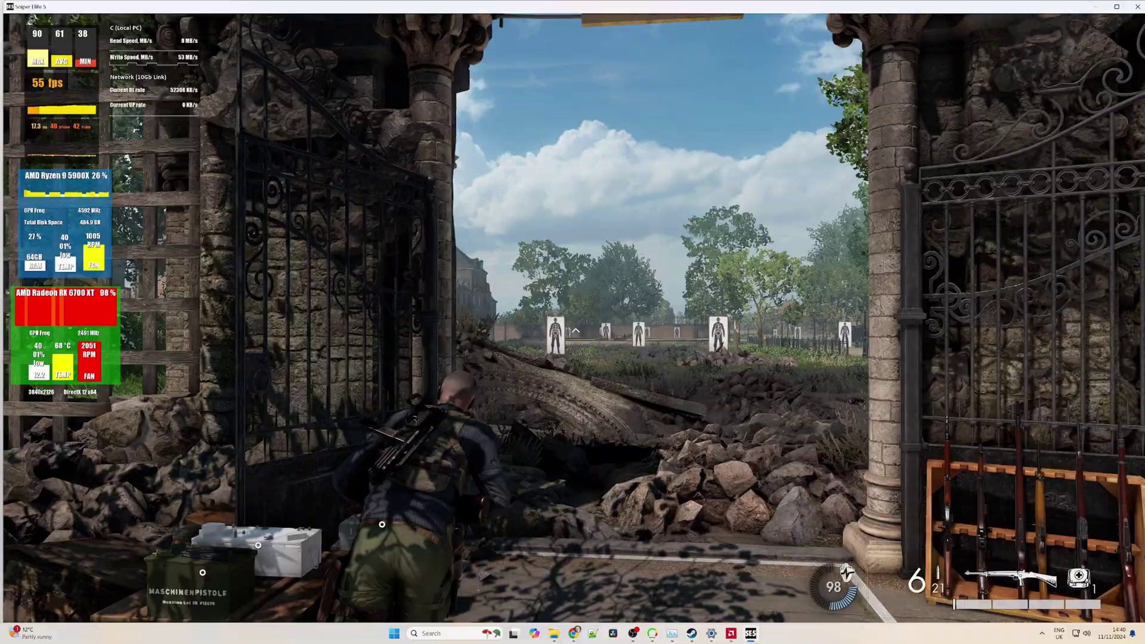
pyautogui.rightClick(572, 322)
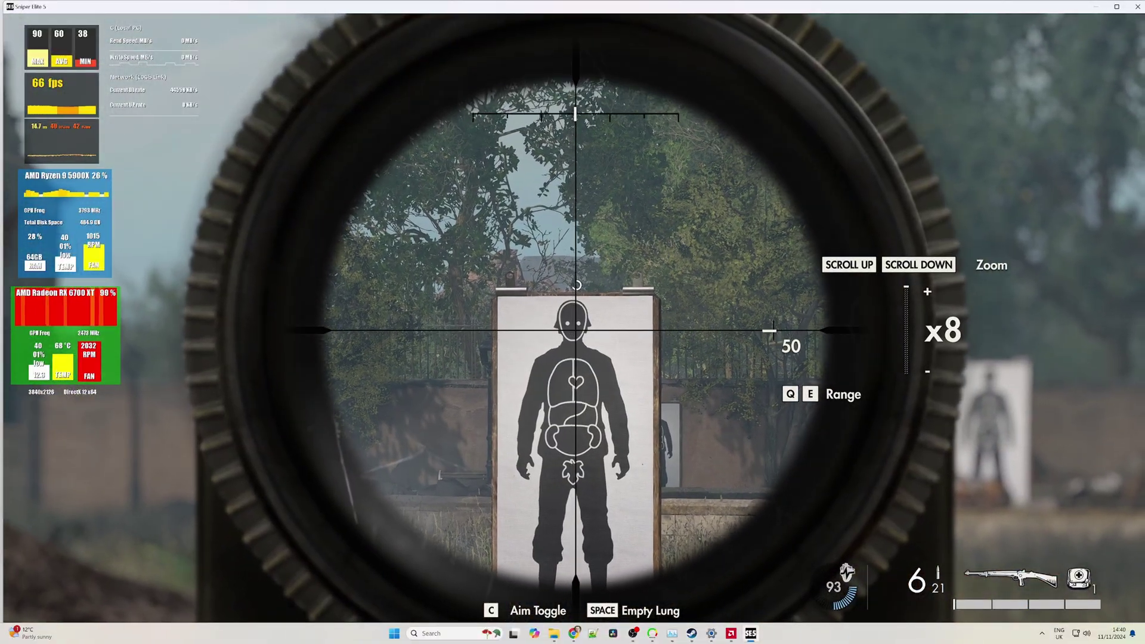
# Empty the magazine on the 50m and distant targets, finishing with a kill-cam shot
pyautogui.click(572, 322)
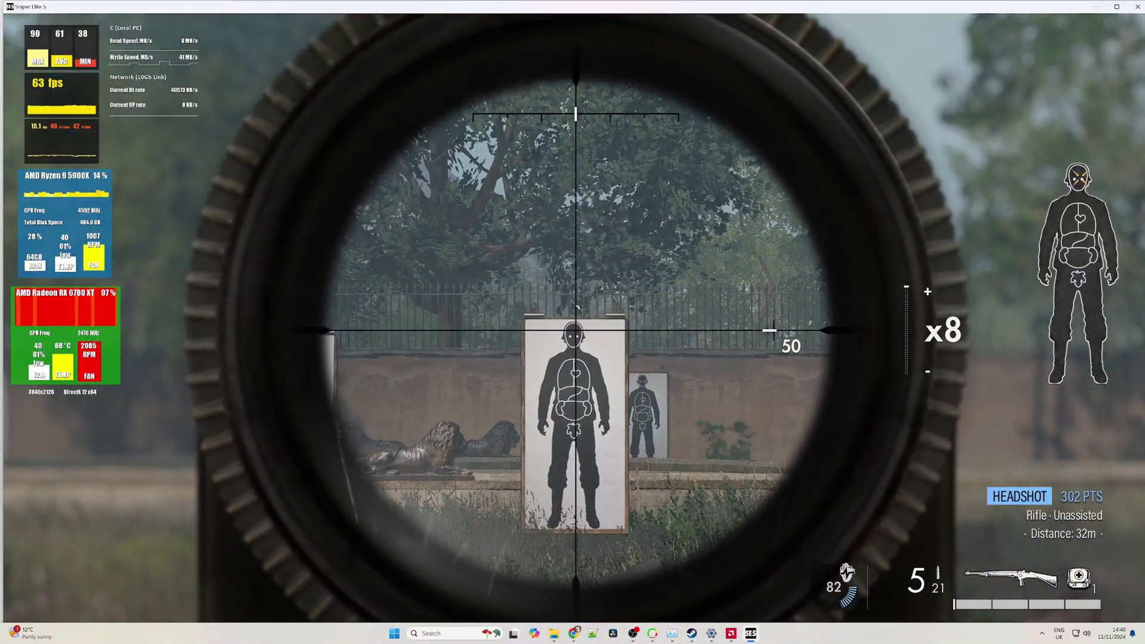
pyautogui.click(572, 322)
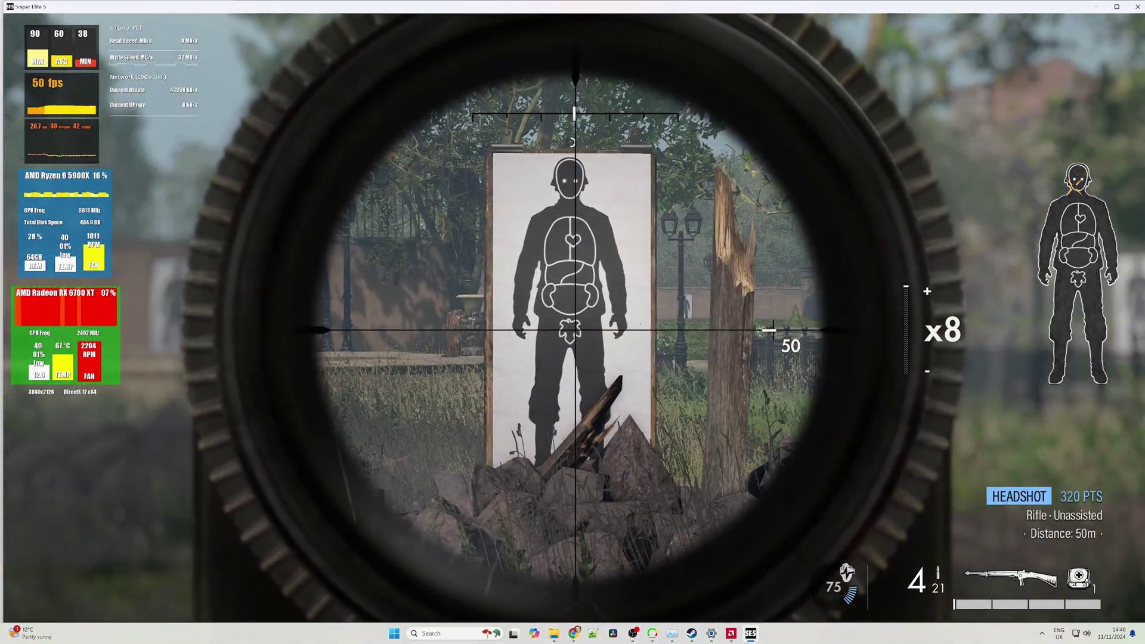
pyautogui.click(572, 322)
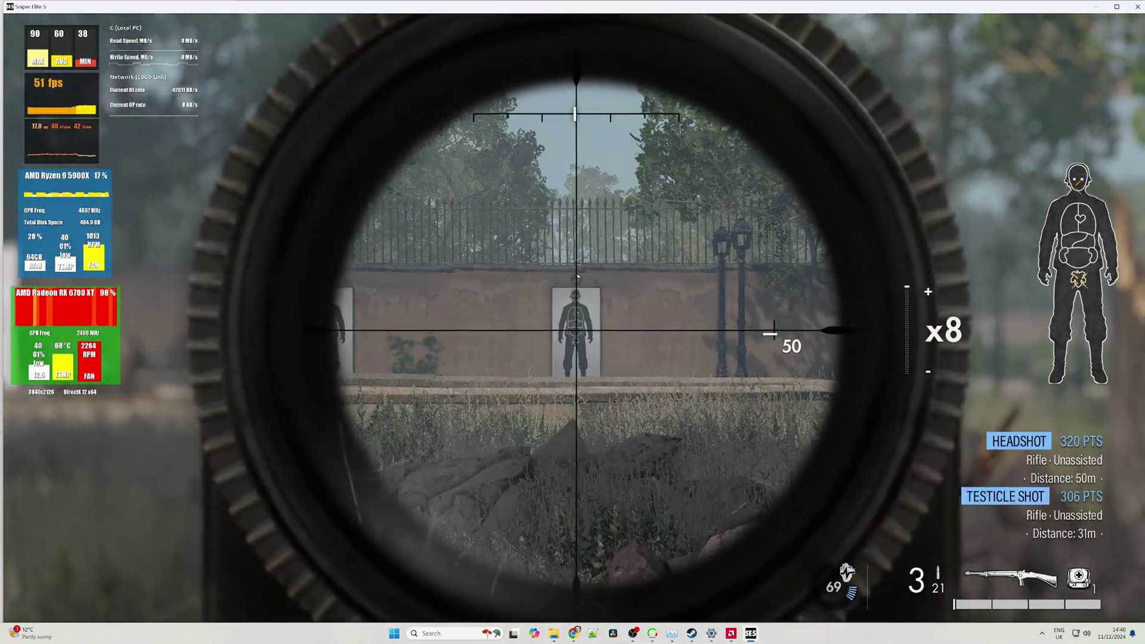
pyautogui.click(573, 322)
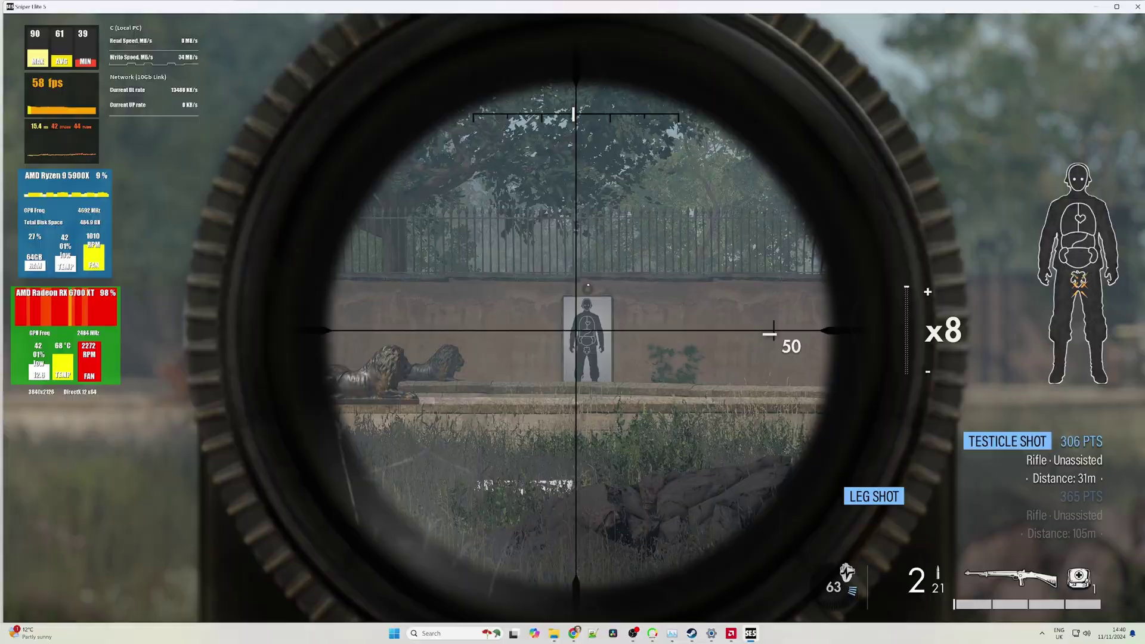
pyautogui.click(573, 322)
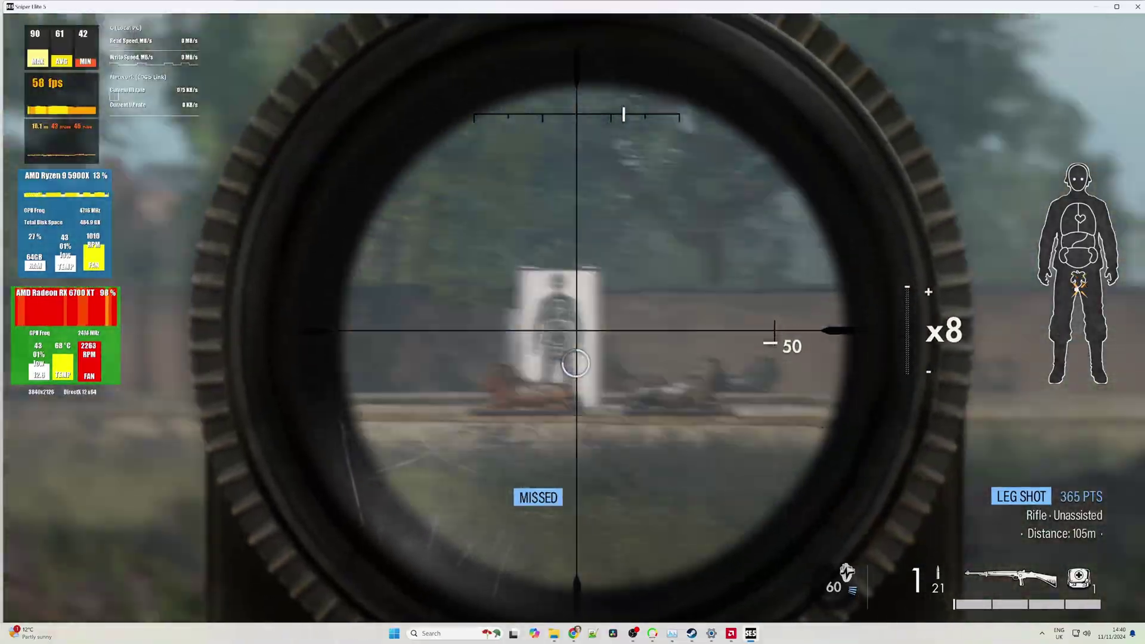
pyautogui.click(573, 323)
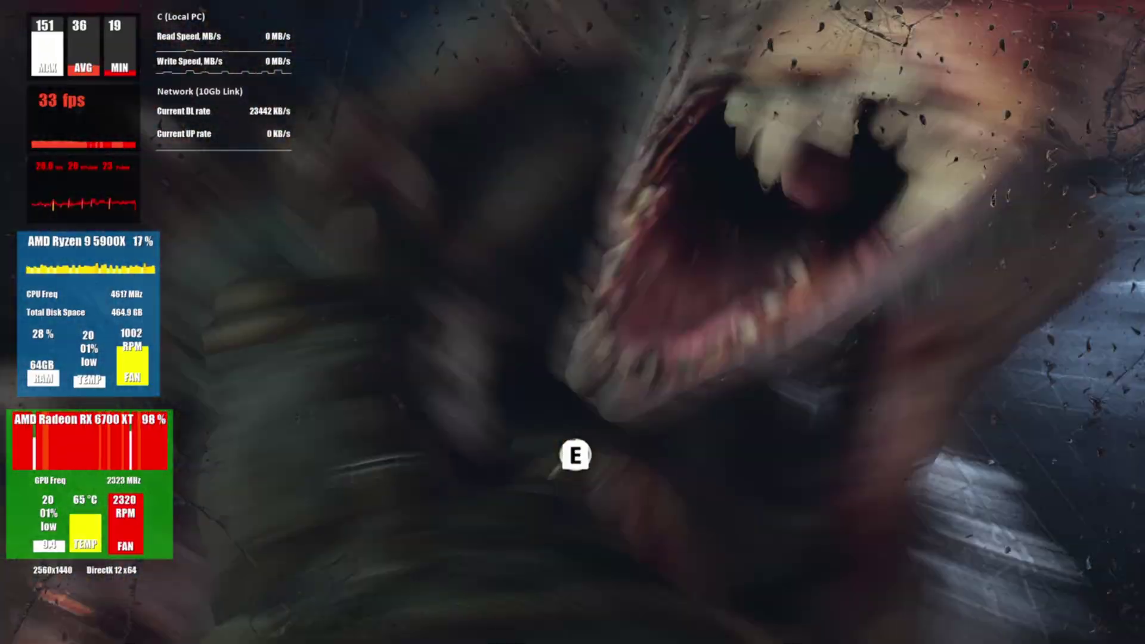
# Fight off the creature attacking the character in the Metro tunnel
pyautogui.press('e')
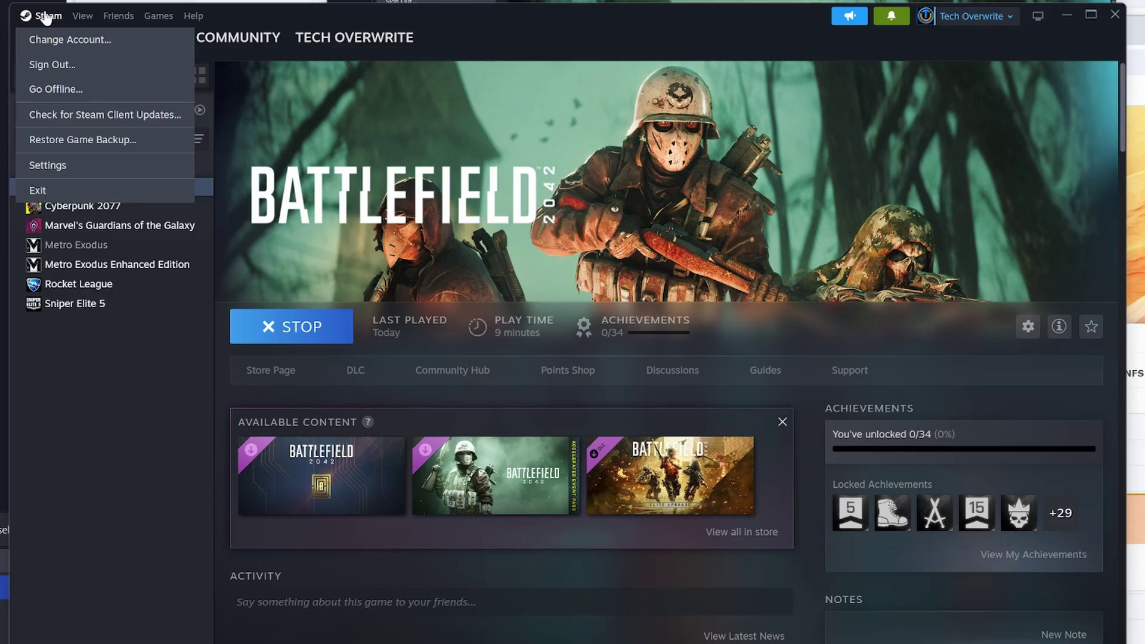
# Glance at the Steam client menu and bring the NAS monitoring page forward
pyautogui.click(326, 375)
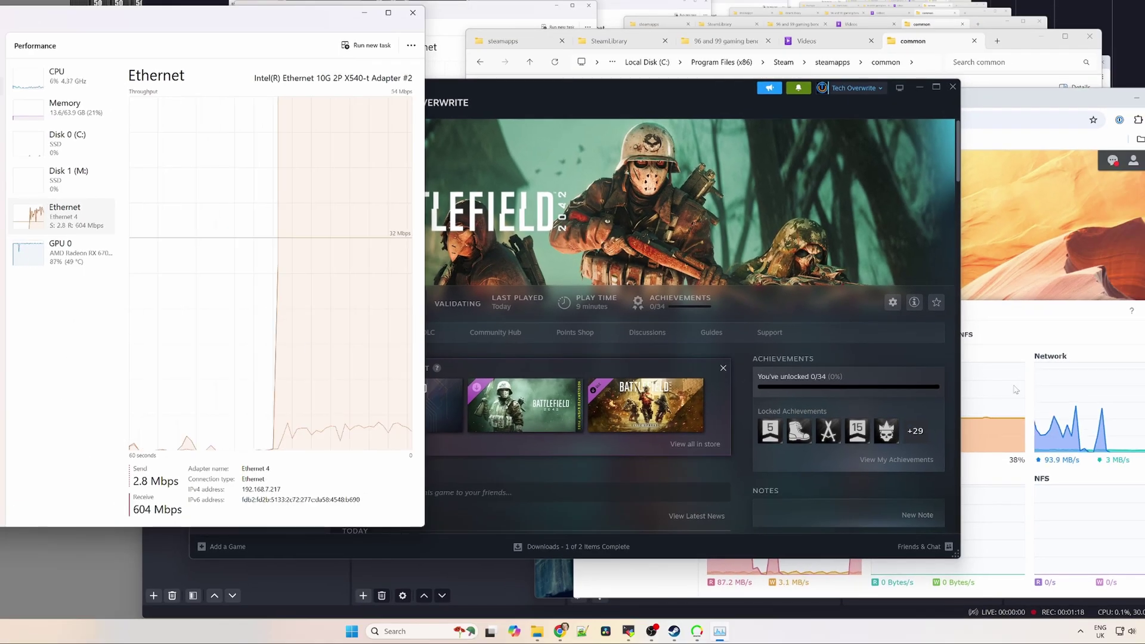
pyautogui.click(1072, 305)
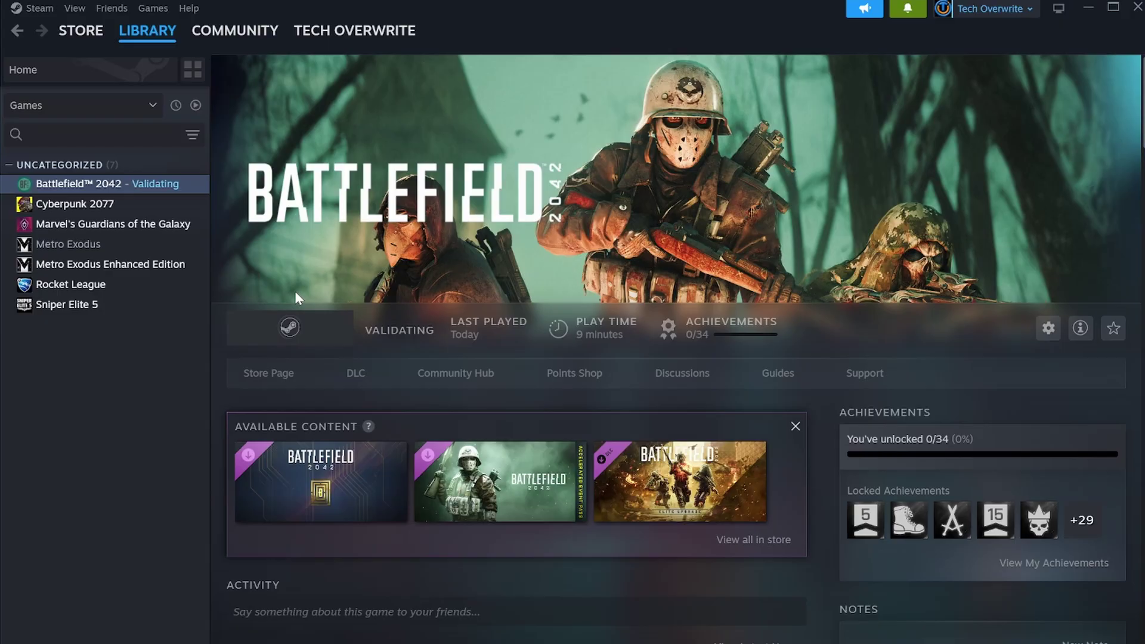
# Show Battlefield 2042's Installed Files: 92.88 GB on Vol1 (S:), verification under way
pyautogui.rightClick(134, 184)
pyautogui.click(186, 275)
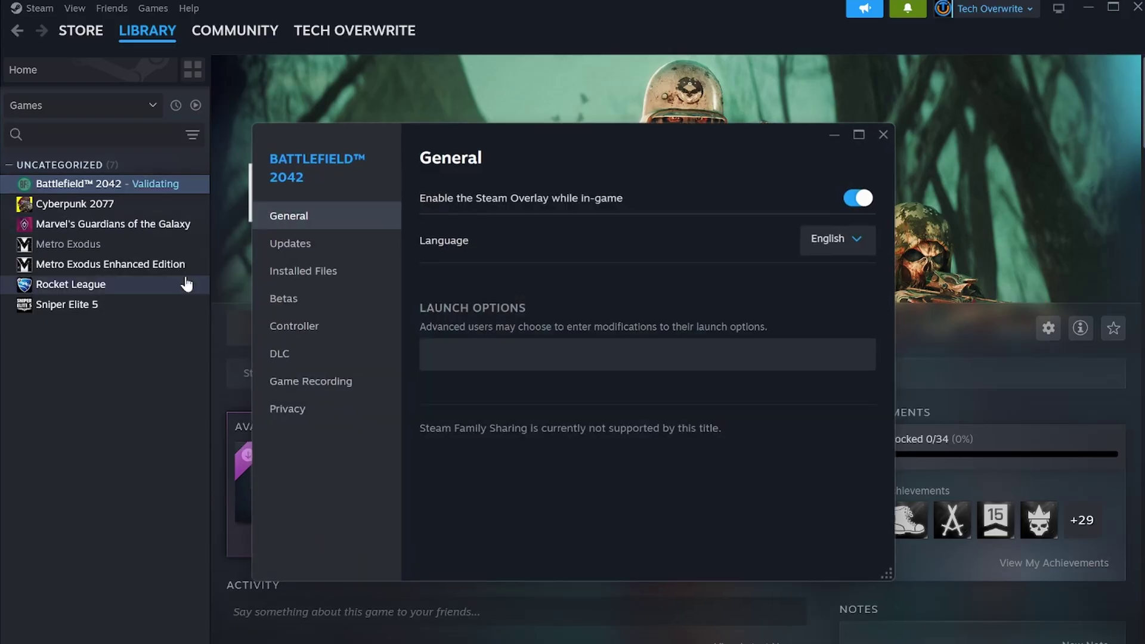
pyautogui.click(333, 280)
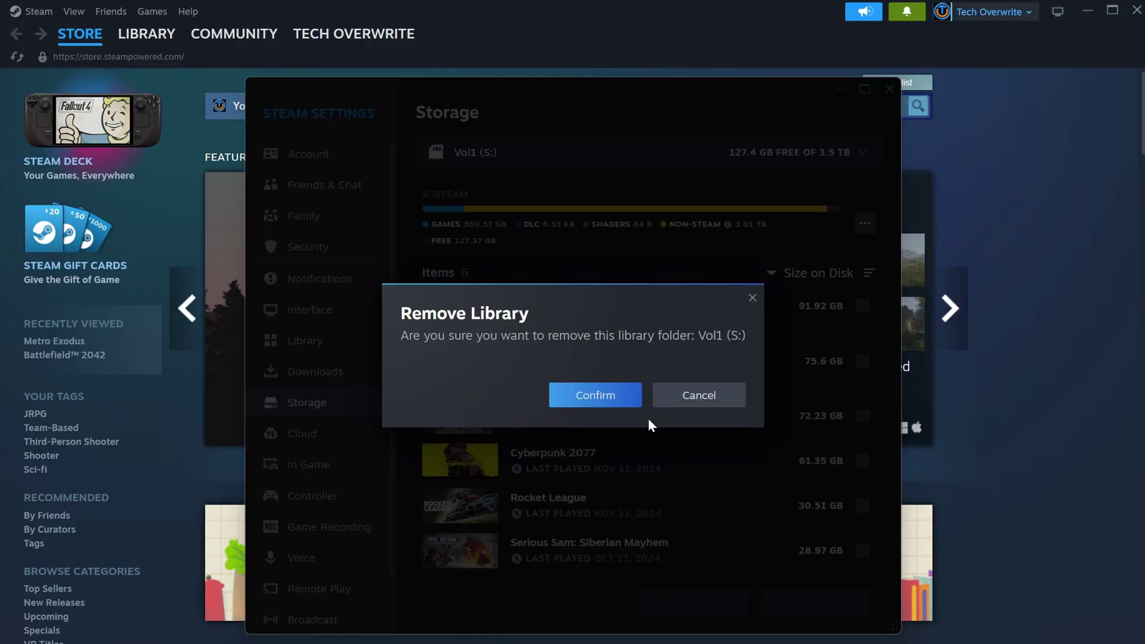
# Remove the Vol1 (S:) library and add N:\drv2\SteamLibrary as a new library location
pyautogui.click(601, 396)
pyautogui.click(625, 146)
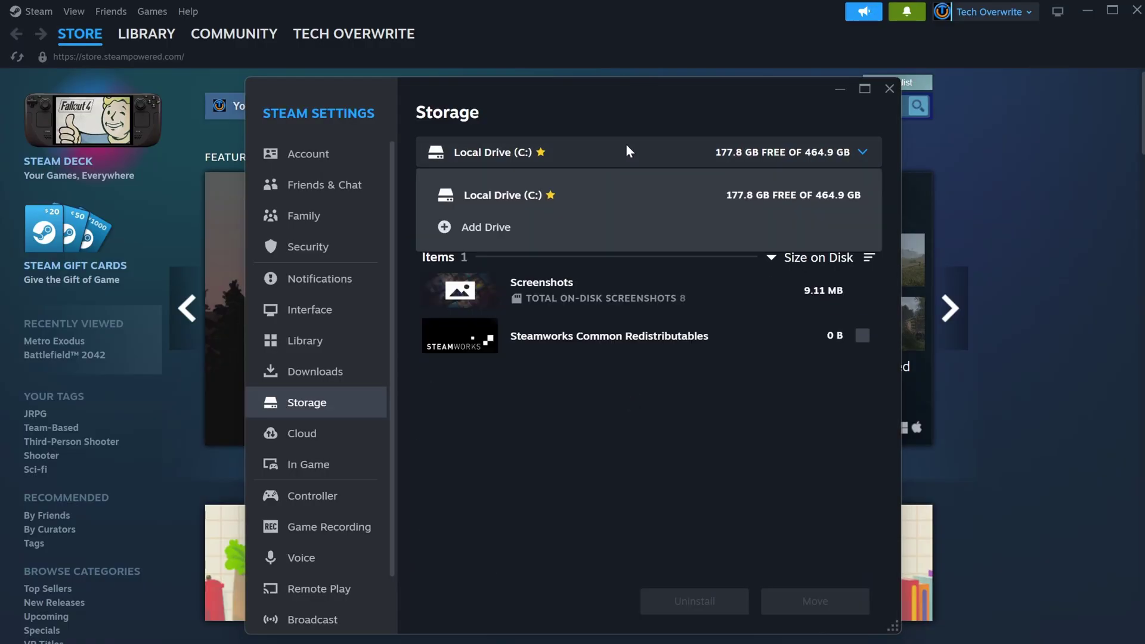
pyautogui.click(491, 228)
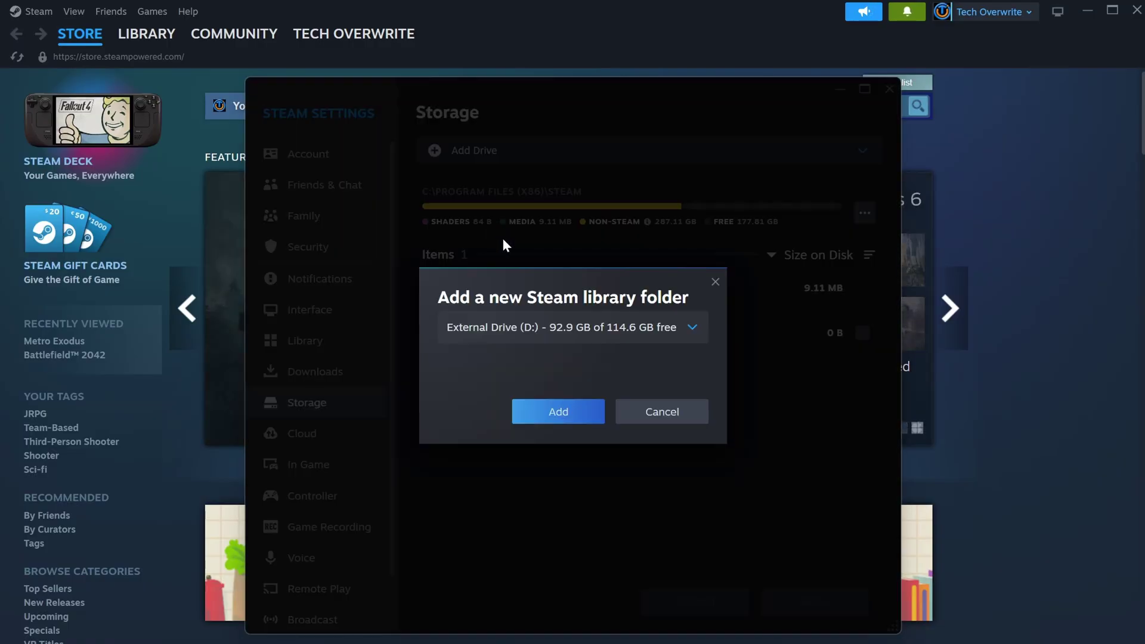
pyautogui.click(598, 330)
pyautogui.click(550, 474)
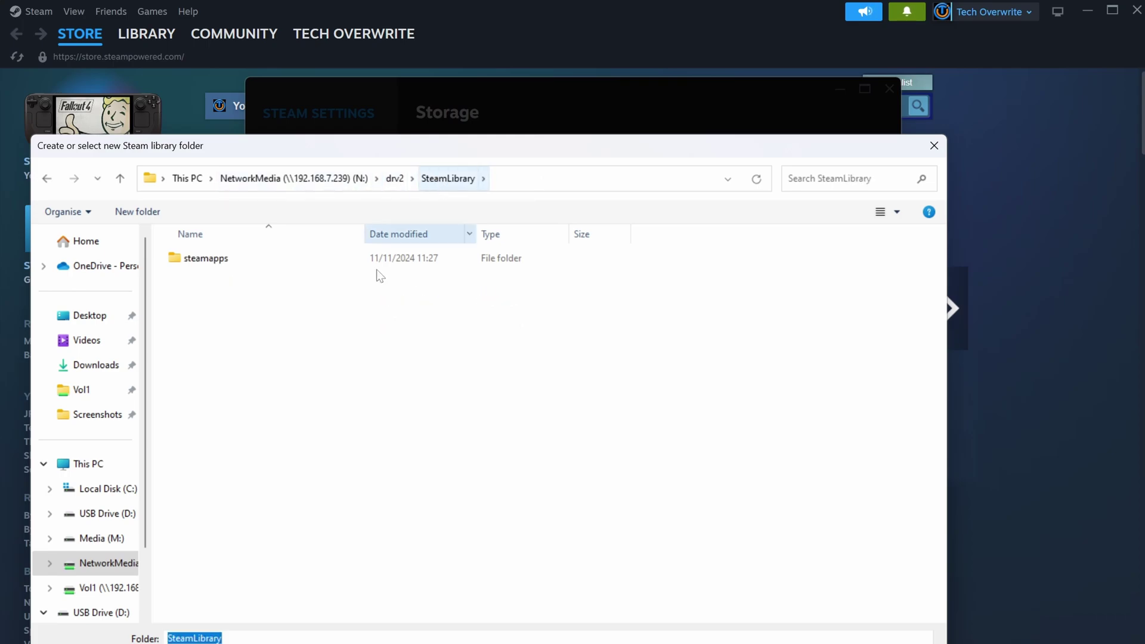
pyautogui.press('Escape')
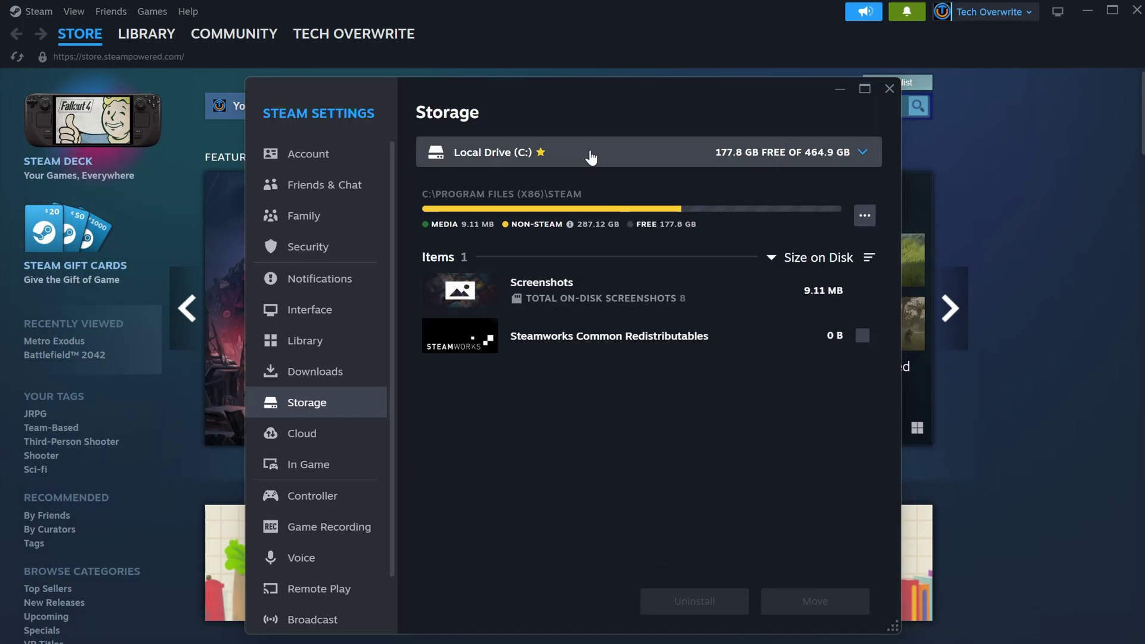
# Select NetworkMedia (N:) in Storage to show its seven installed games
pyautogui.click(597, 152)
pyautogui.click(549, 235)
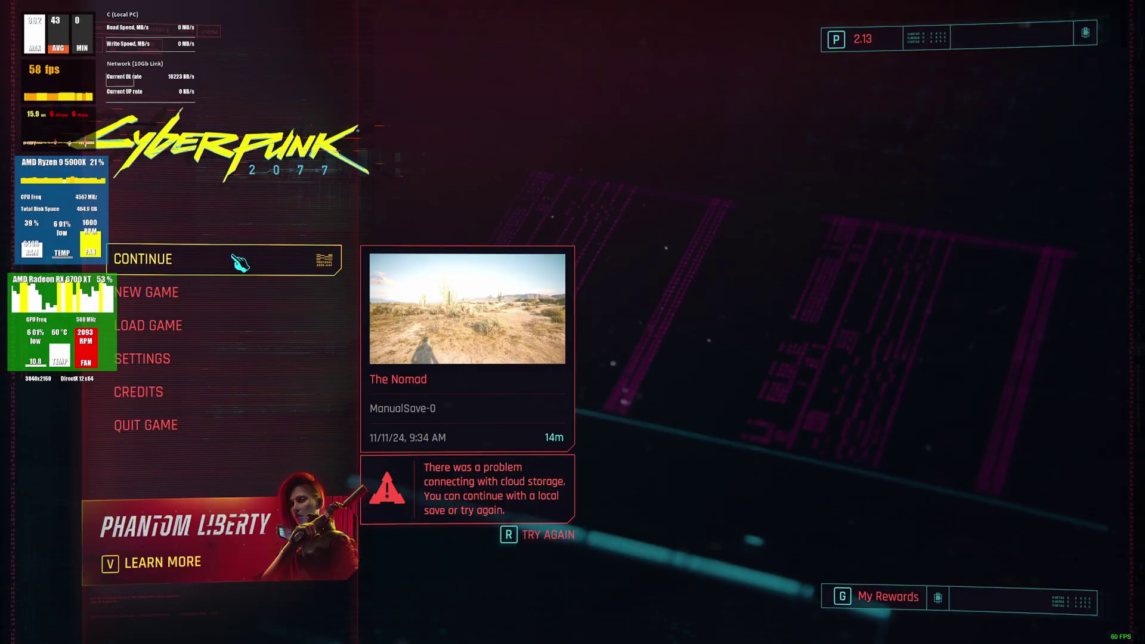
# Continue the saved game and dismiss the prompt to enter The Nomad mission
pyautogui.click(241, 261)
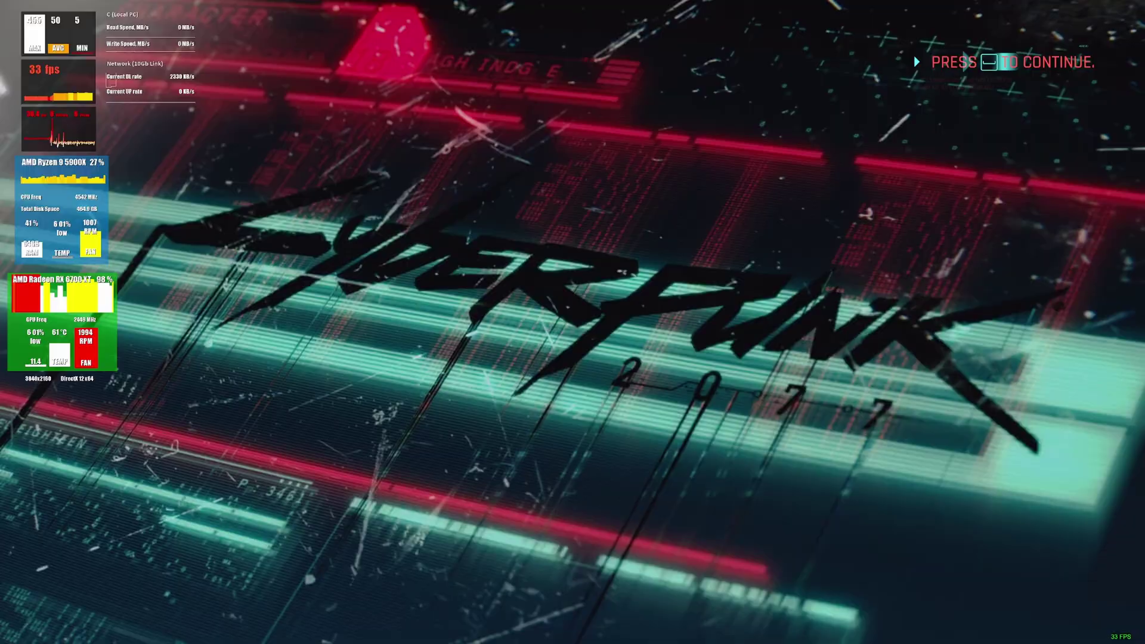
pyautogui.press('space')
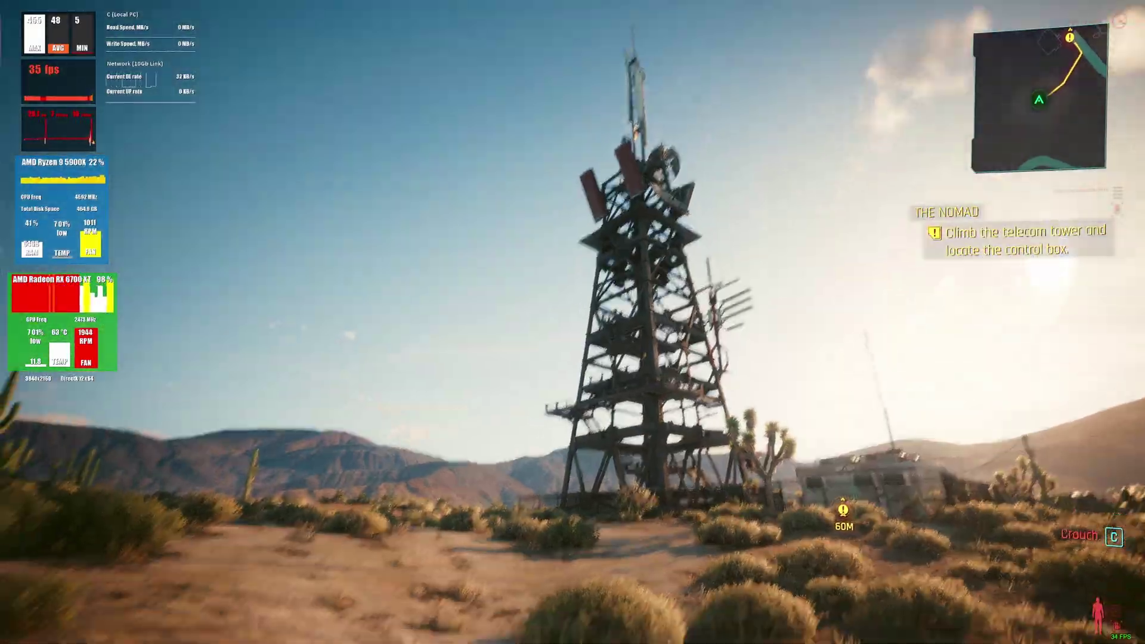
# Walk away from the telecom tower across the desert past the water tower
pyautogui.press('w')
pyautogui.press('w')
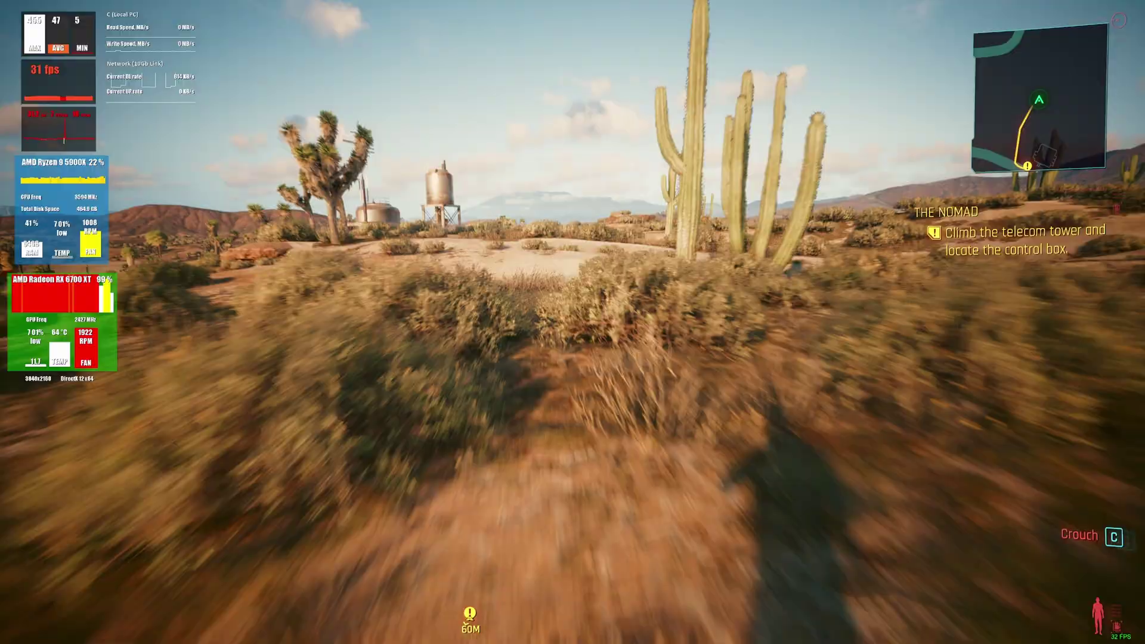
pyautogui.press('w')
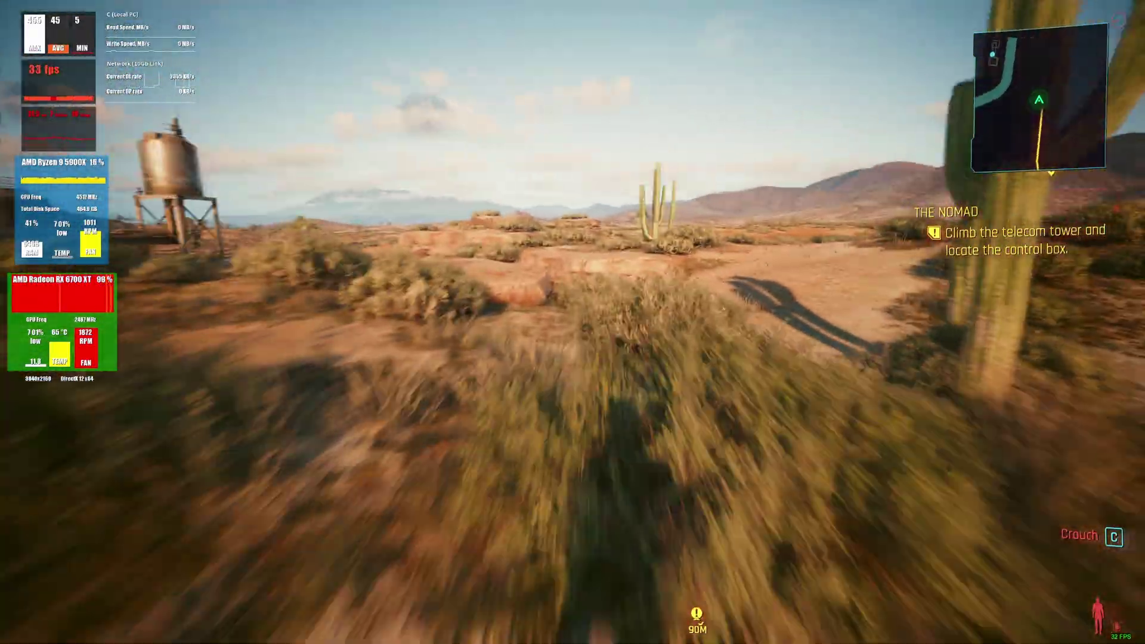
pyautogui.press('w')
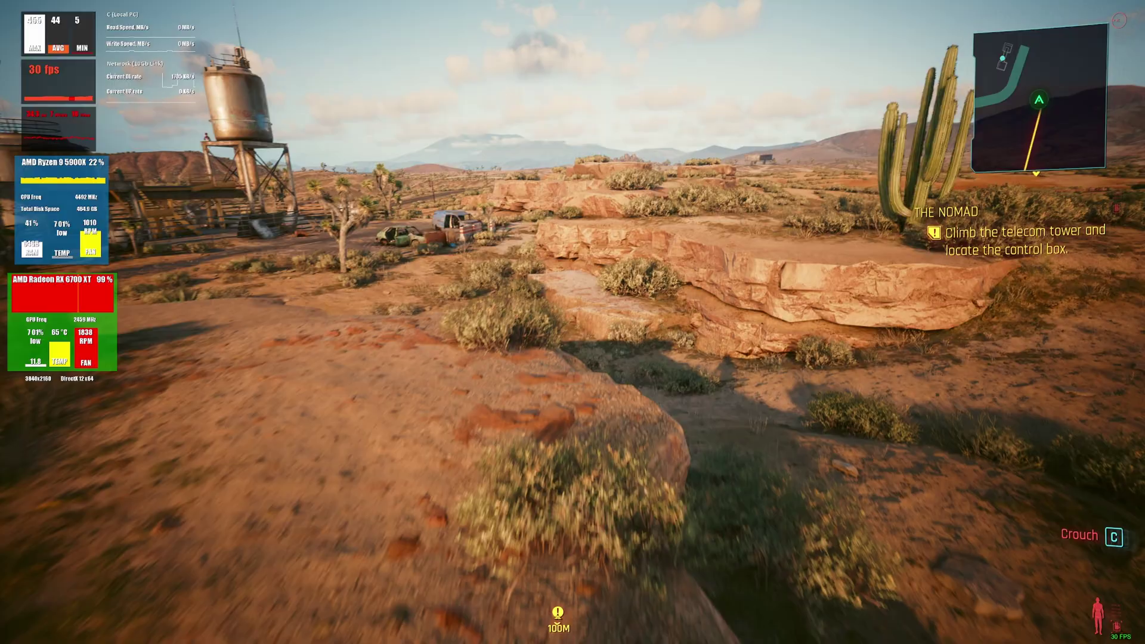
pyautogui.press('w')
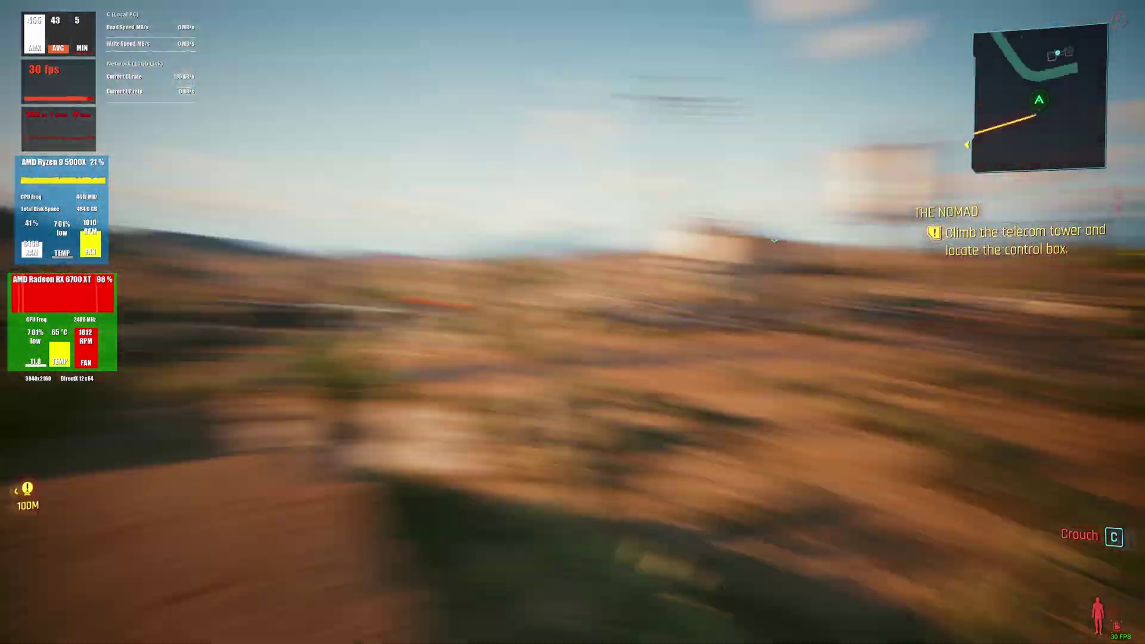
pyautogui.press('w')
pyautogui.press('w')
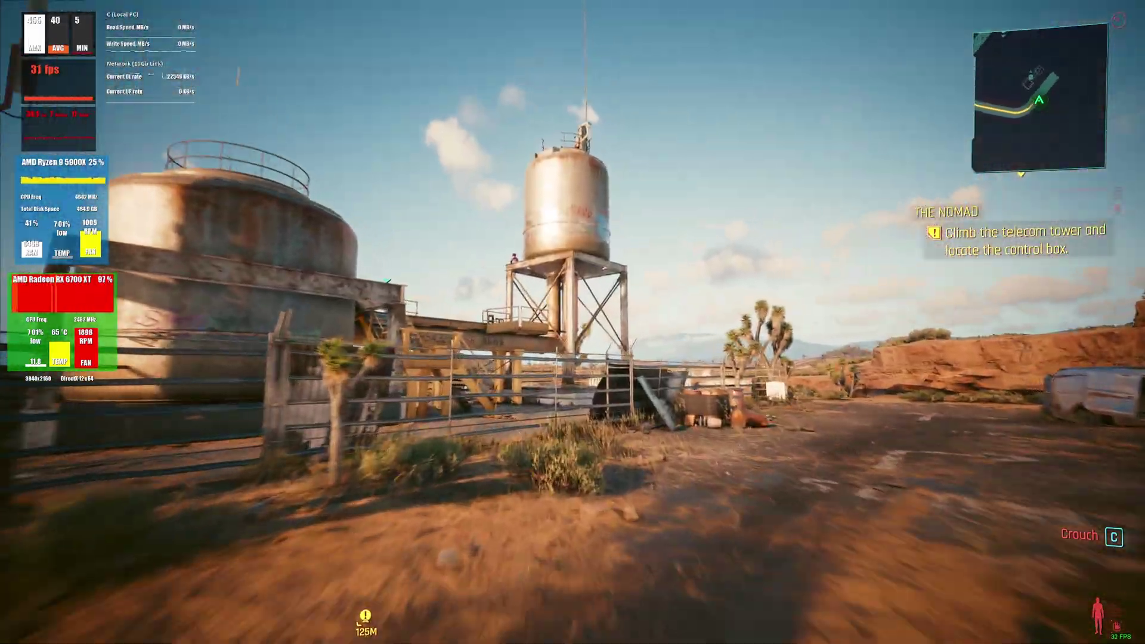
pyautogui.press('w')
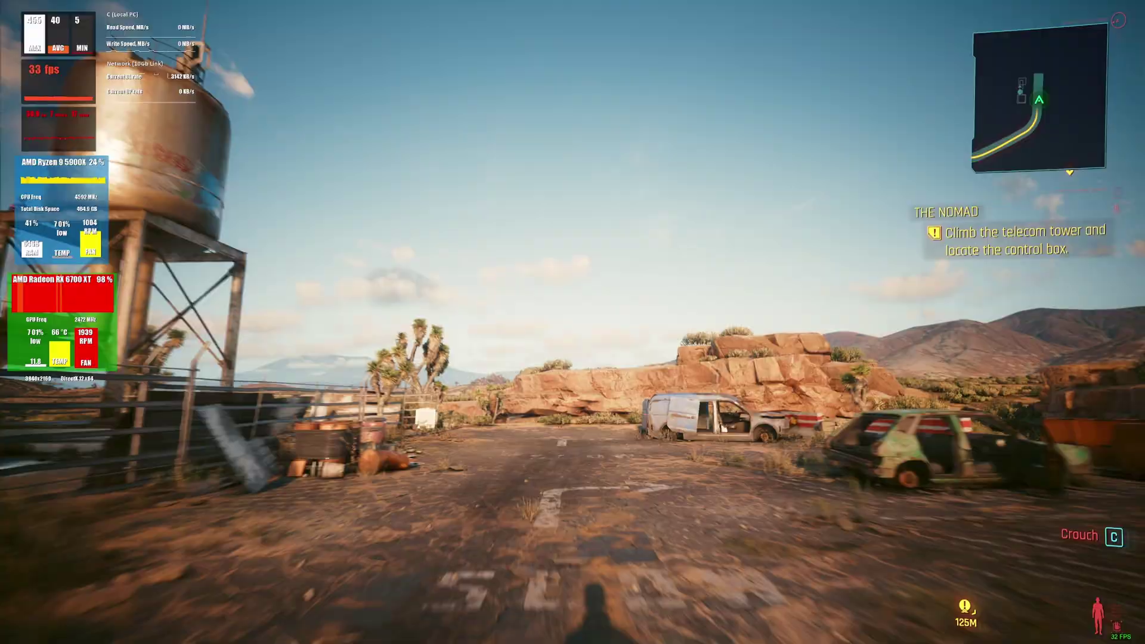
pyautogui.press('w')
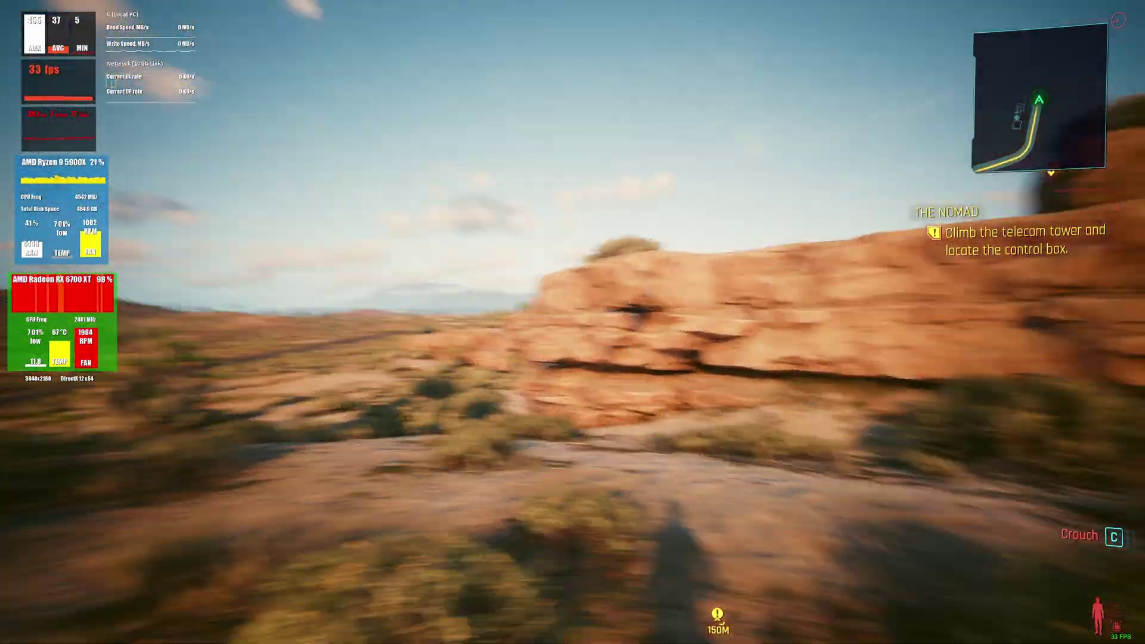
pyautogui.press('w')
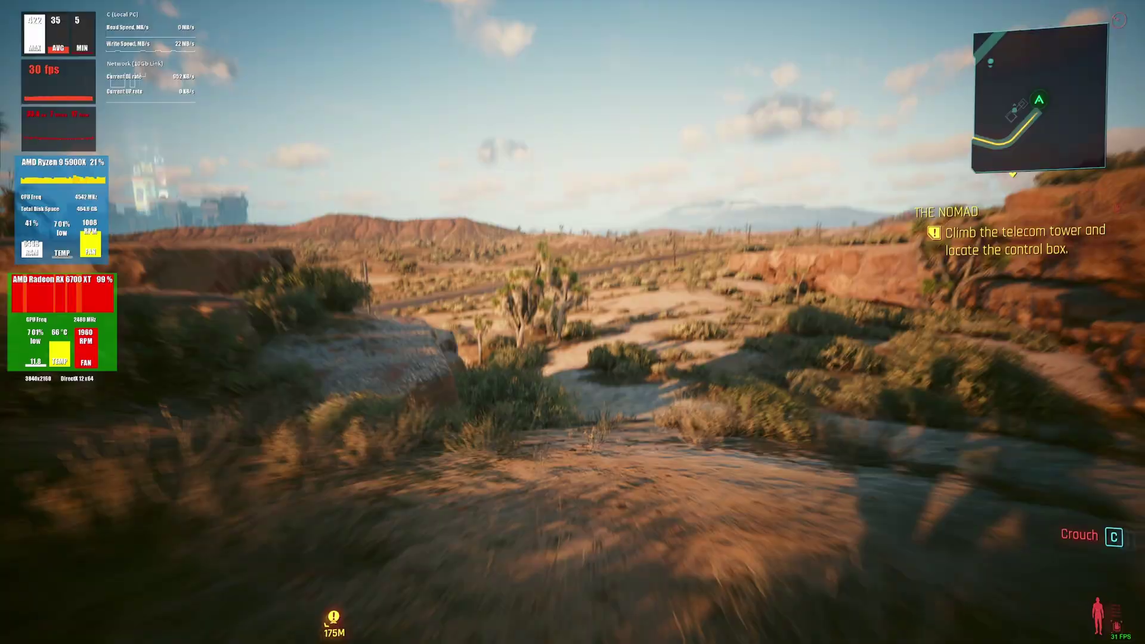
# Run past the Wicked Tires shack onto the road toward the roadside town
pyautogui.press('w')
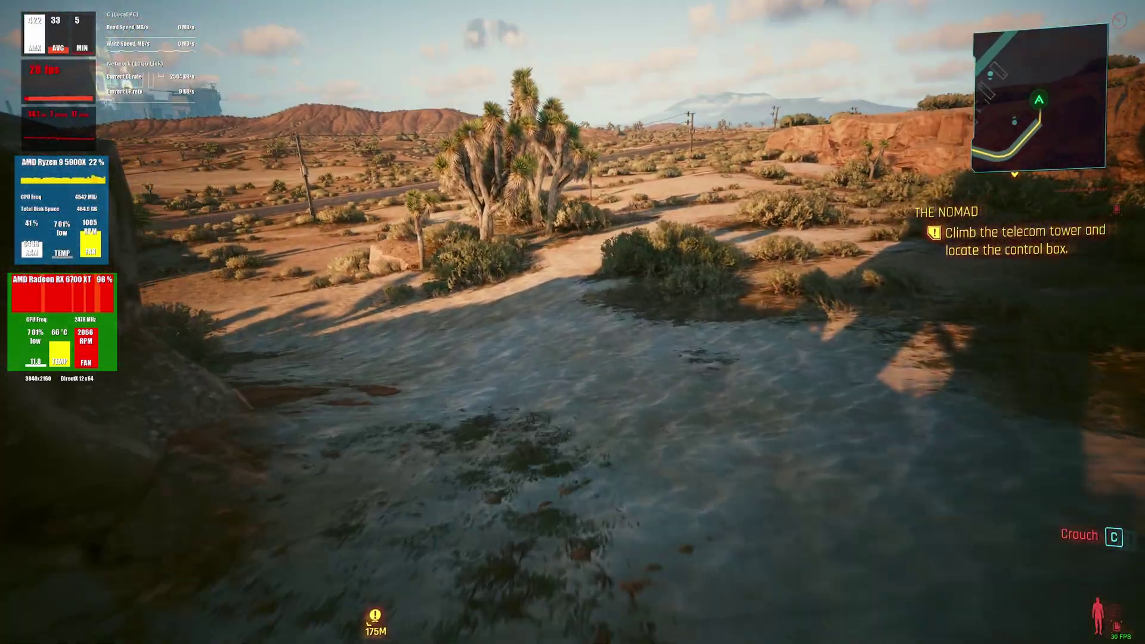
pyautogui.press('w')
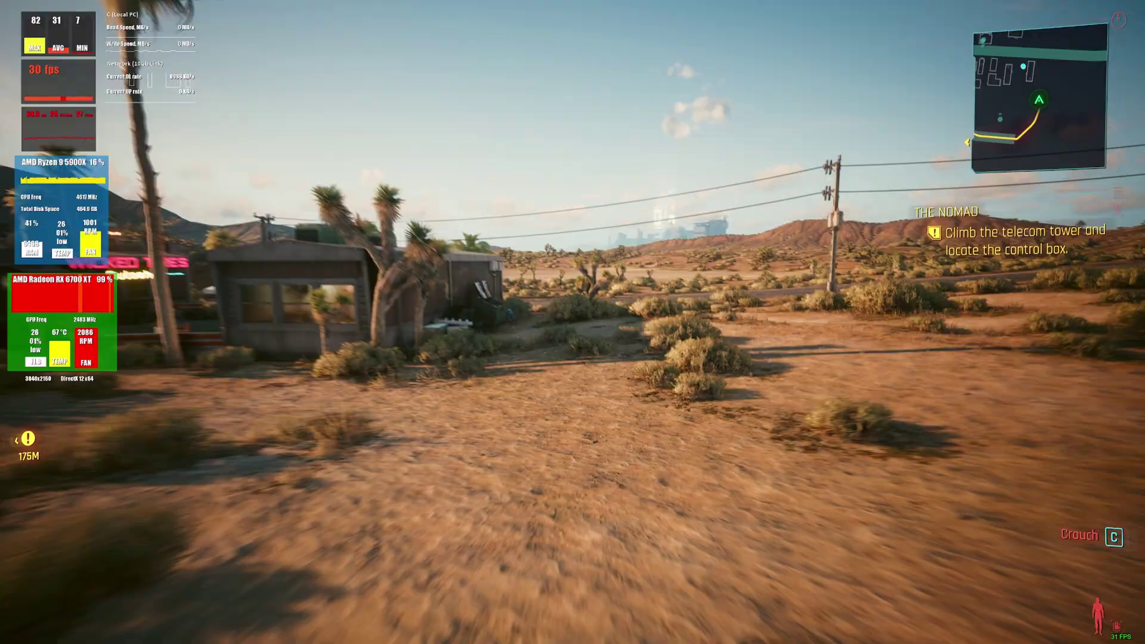
pyautogui.press('w')
pyautogui.press('w')
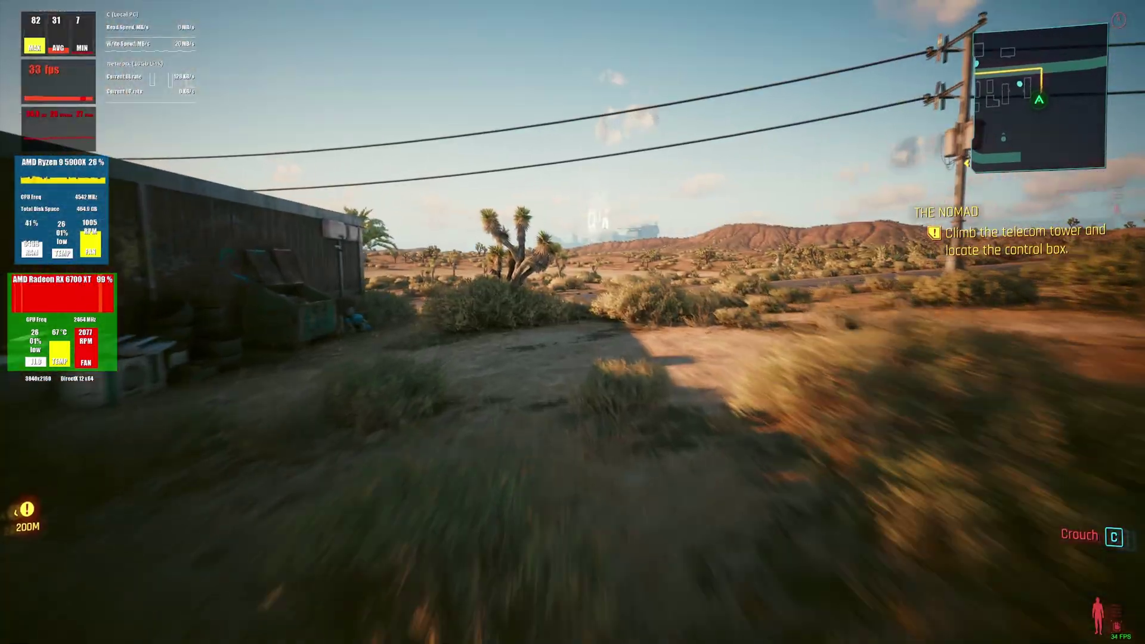
pyautogui.press('w')
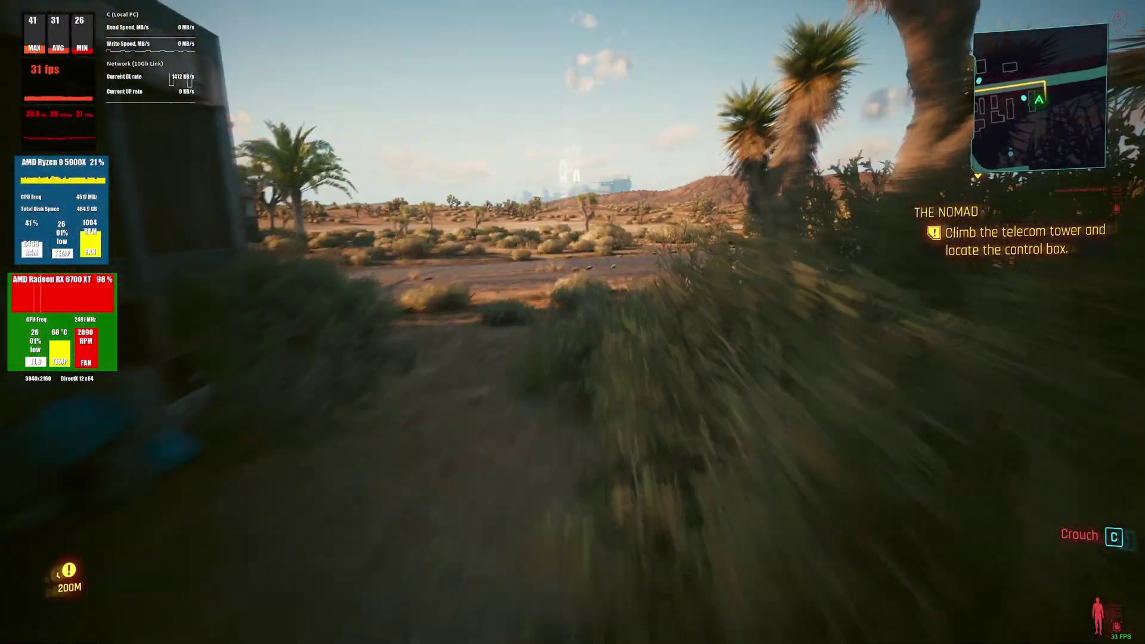
pyautogui.press('w')
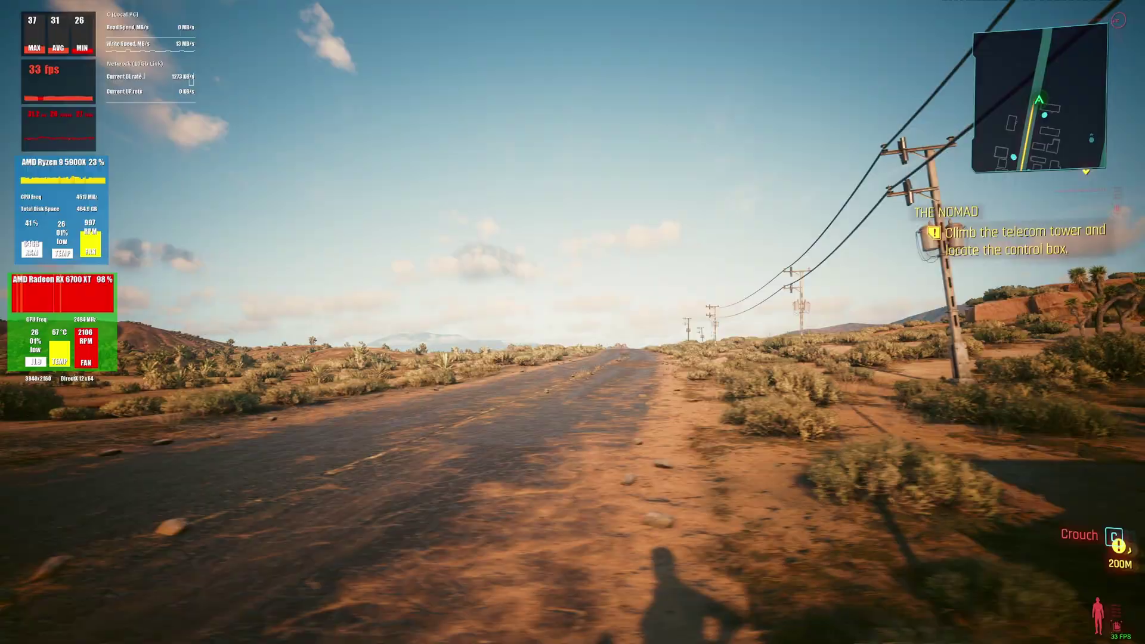
pyautogui.press('w')
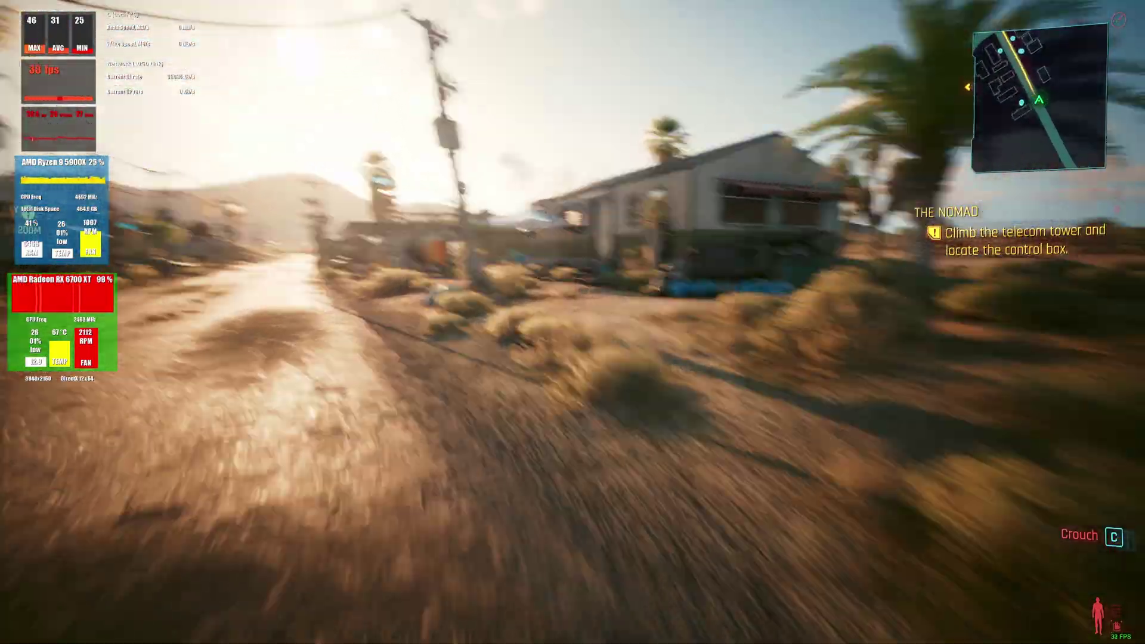
pyautogui.press('w')
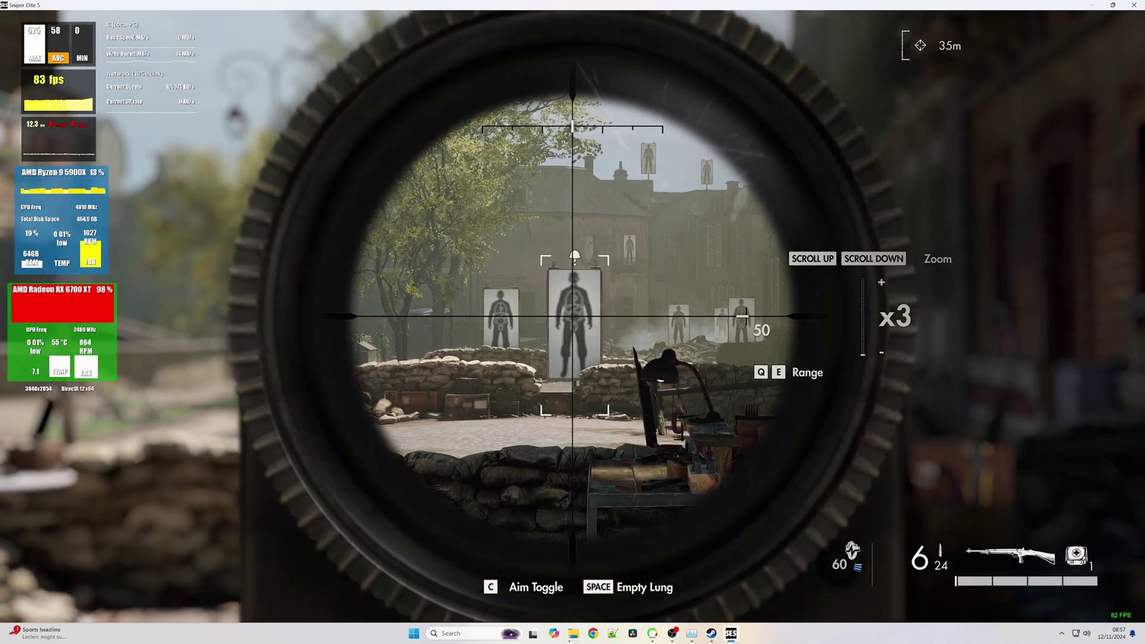
pyautogui.scroll(5, 573, 316)
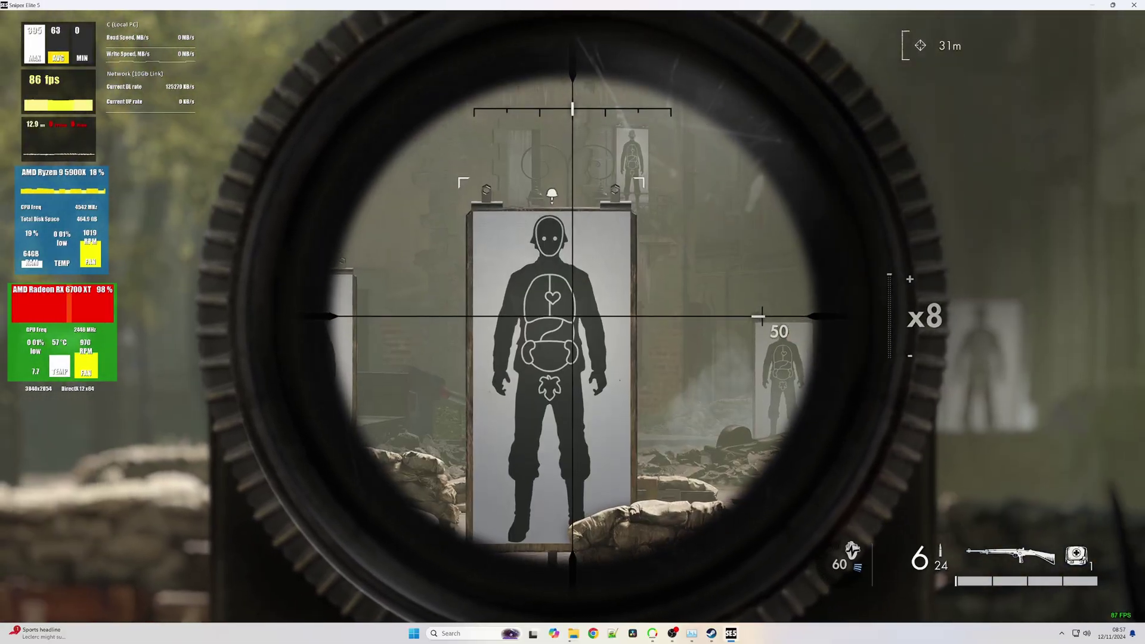
# Aim through the scope and land five shots on the range targets, including headshots on the centre and distant targets
pyautogui.rightClick(572, 316)
pyautogui.rightClick(572, 316)
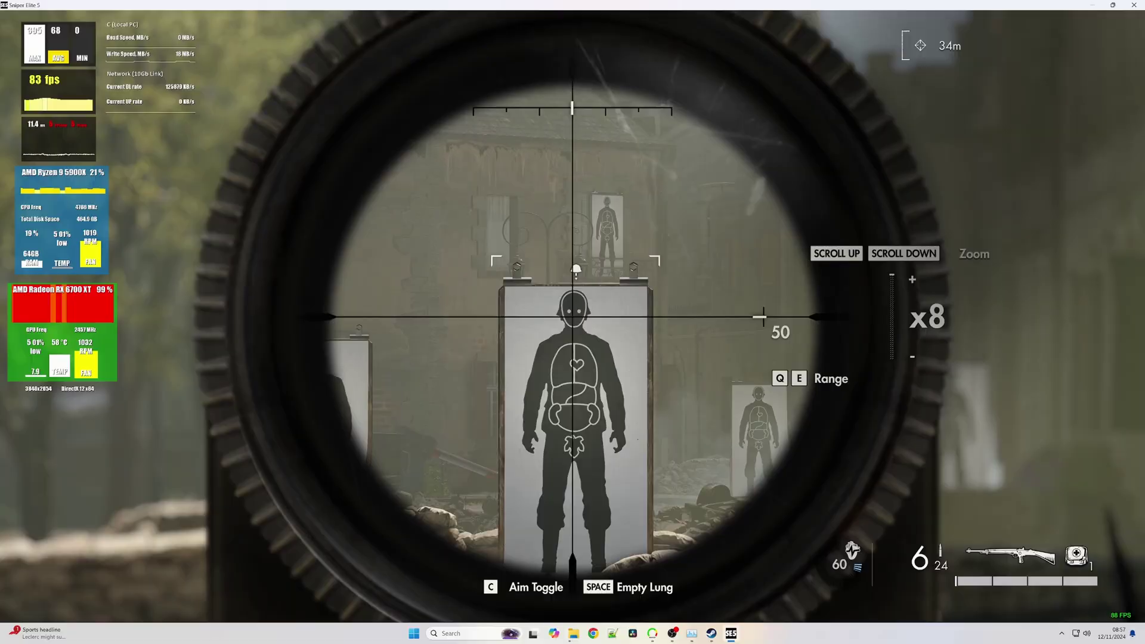
pyautogui.click(572, 316)
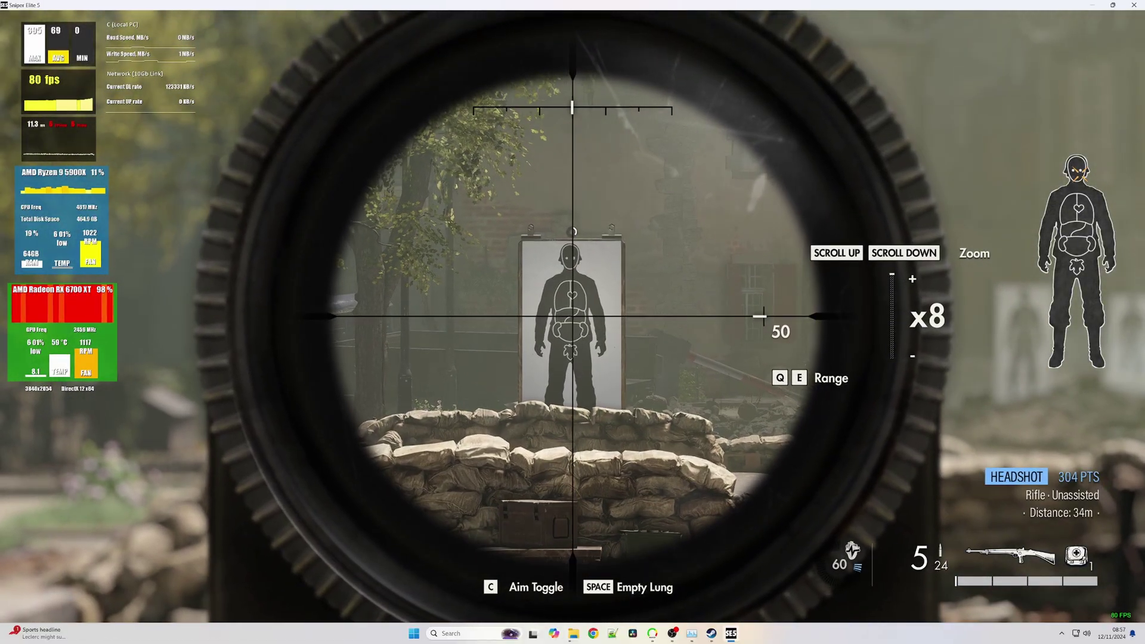
pyautogui.click(572, 316)
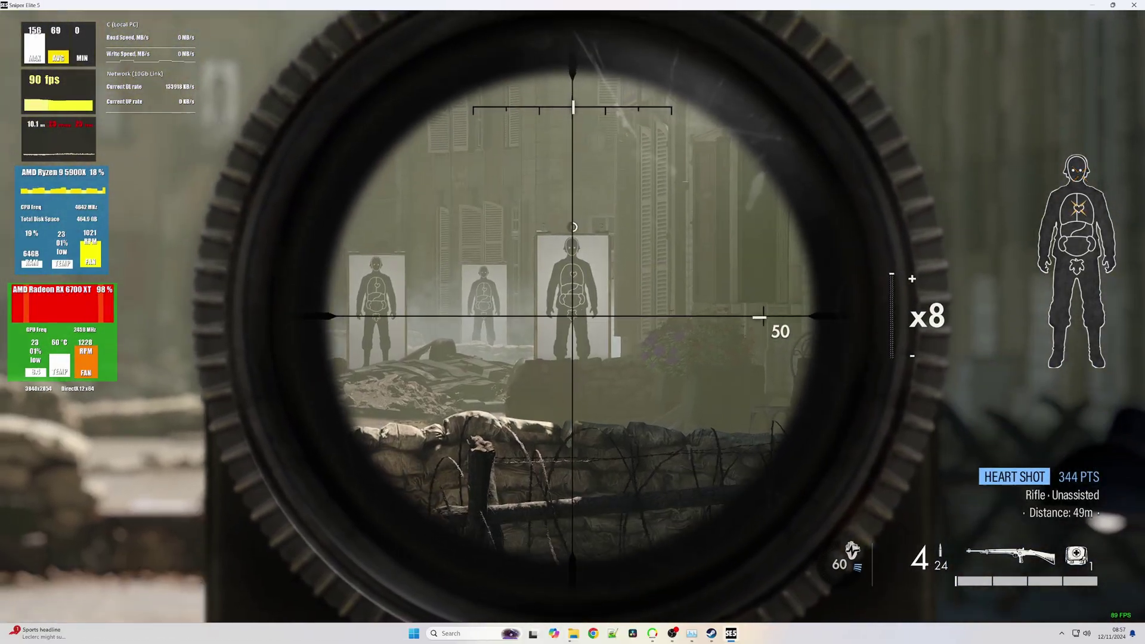
pyautogui.click(572, 316)
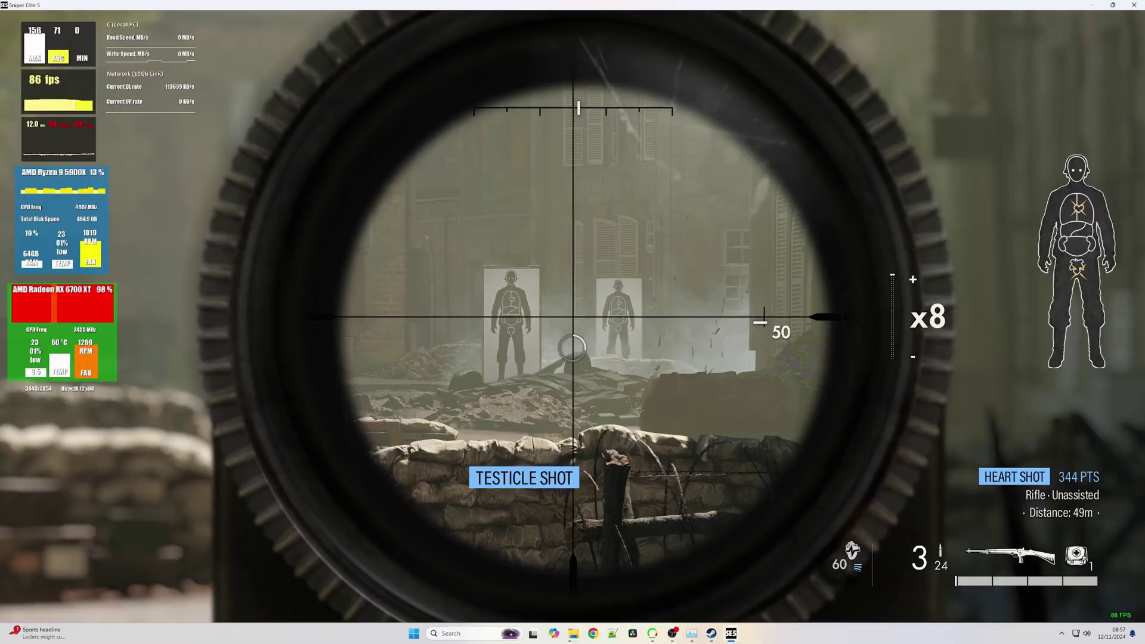
pyautogui.click(572, 316)
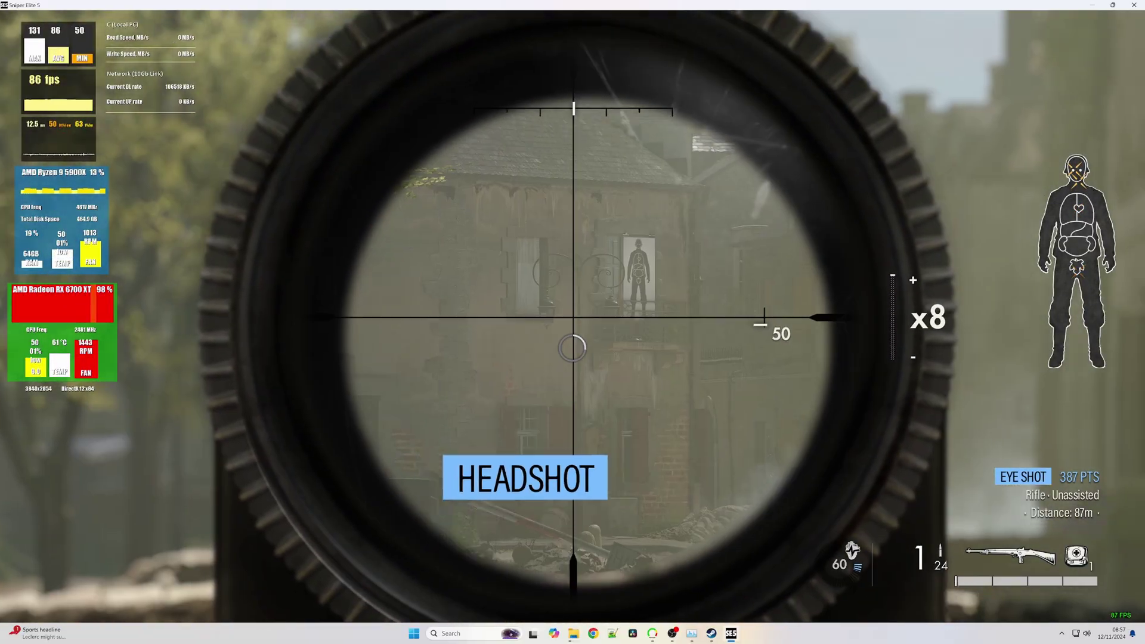
pyautogui.click(572, 316)
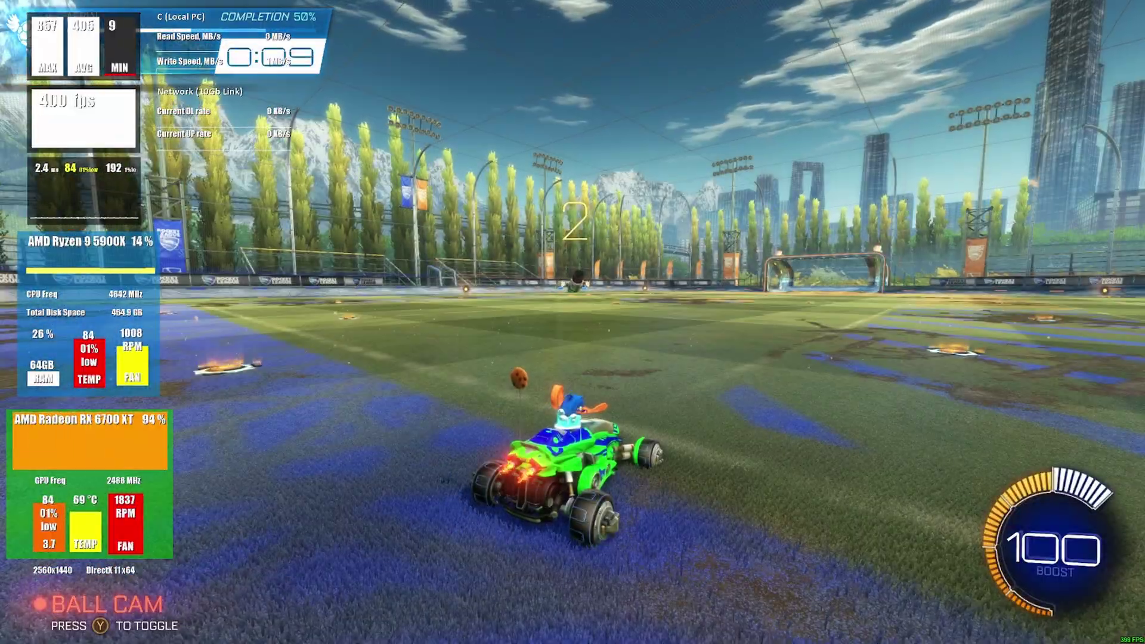
# Pause the match and move through the Play modes toward Training
pyautogui.press('Escape')
pyautogui.press('Return')
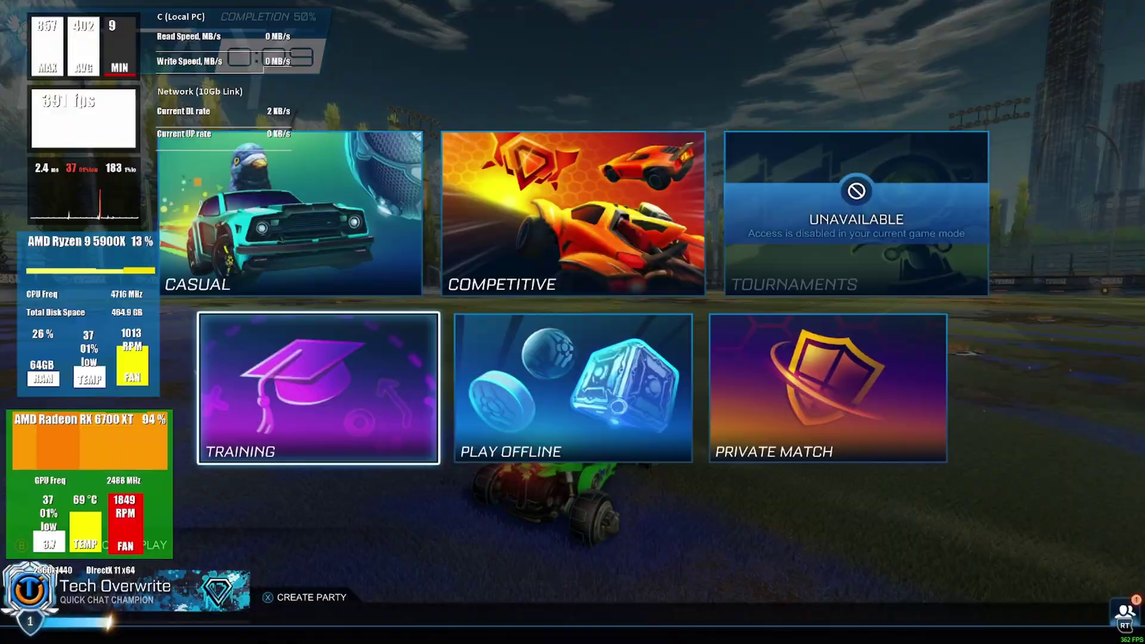
pyautogui.press('Return')
pyautogui.press('Escape')
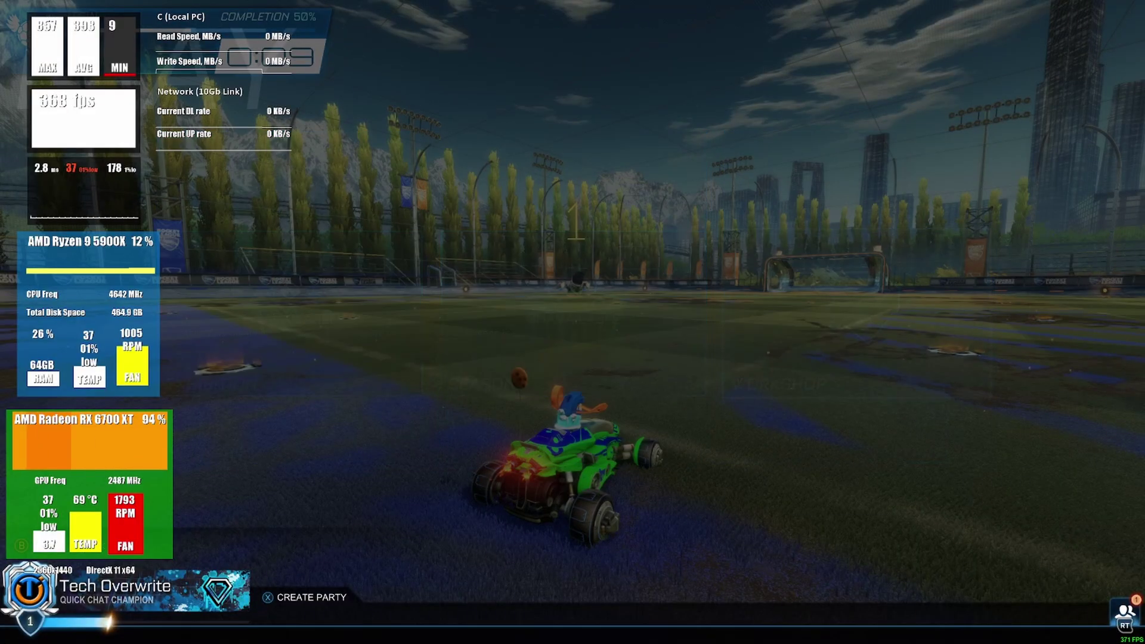
pyautogui.press('Up')
# Choose Training > Free Play, pick an arena and start loading it
pyautogui.press('Return')
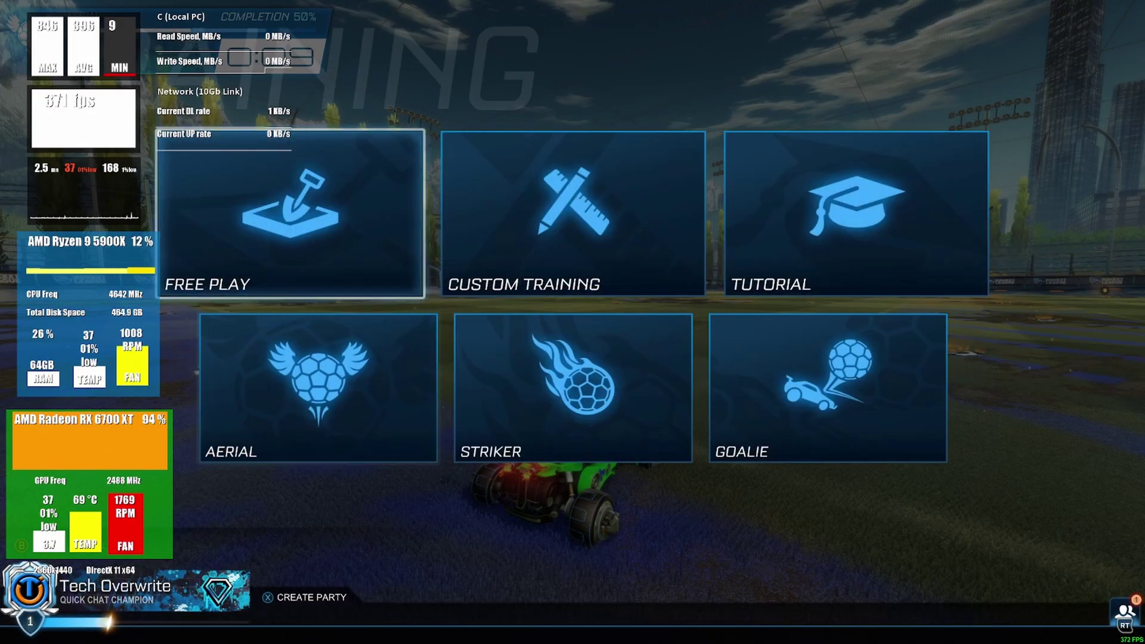
pyautogui.press('Return')
pyautogui.press('Right')
pyautogui.press('Return')
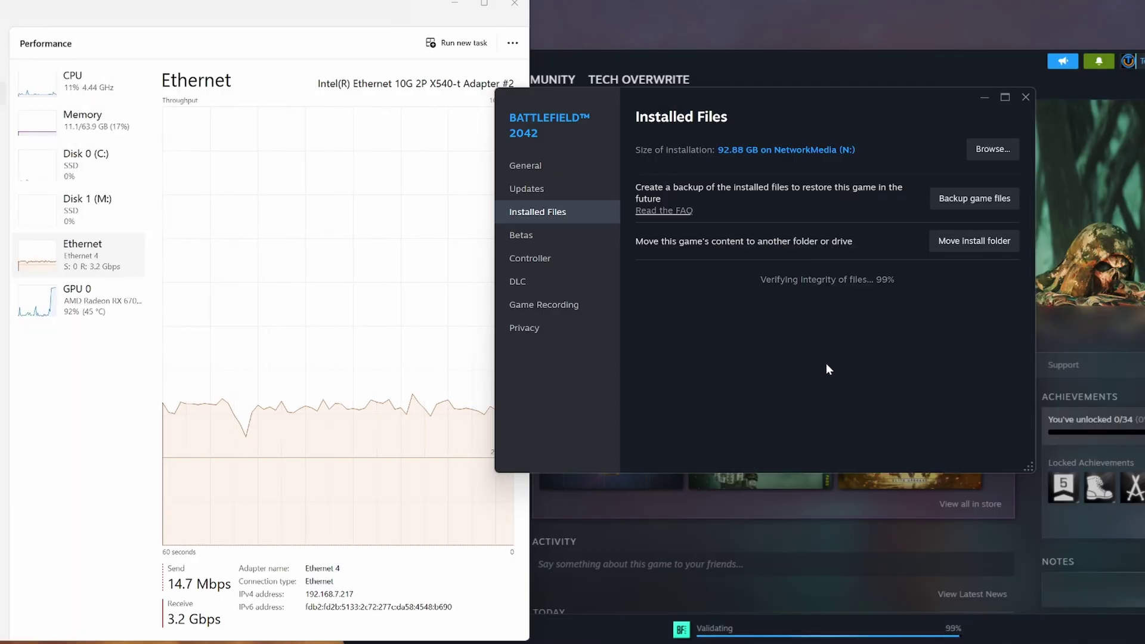
# Resume the failed Battlefield 2042 update and start the game launching from its options
pyautogui.click(834, 601)
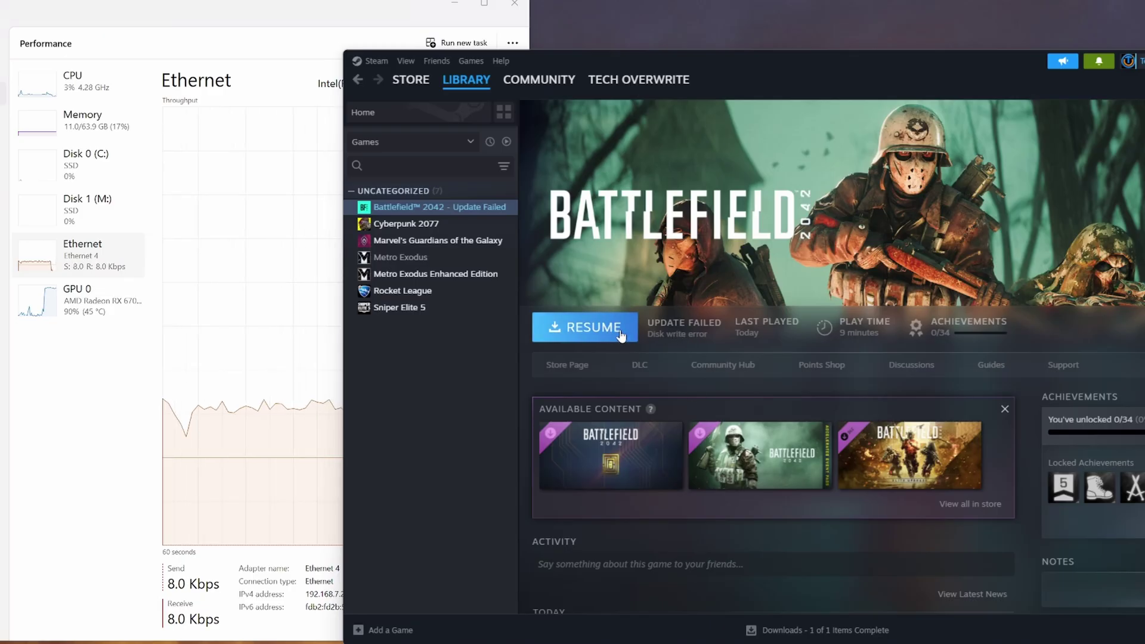
pyautogui.click(590, 327)
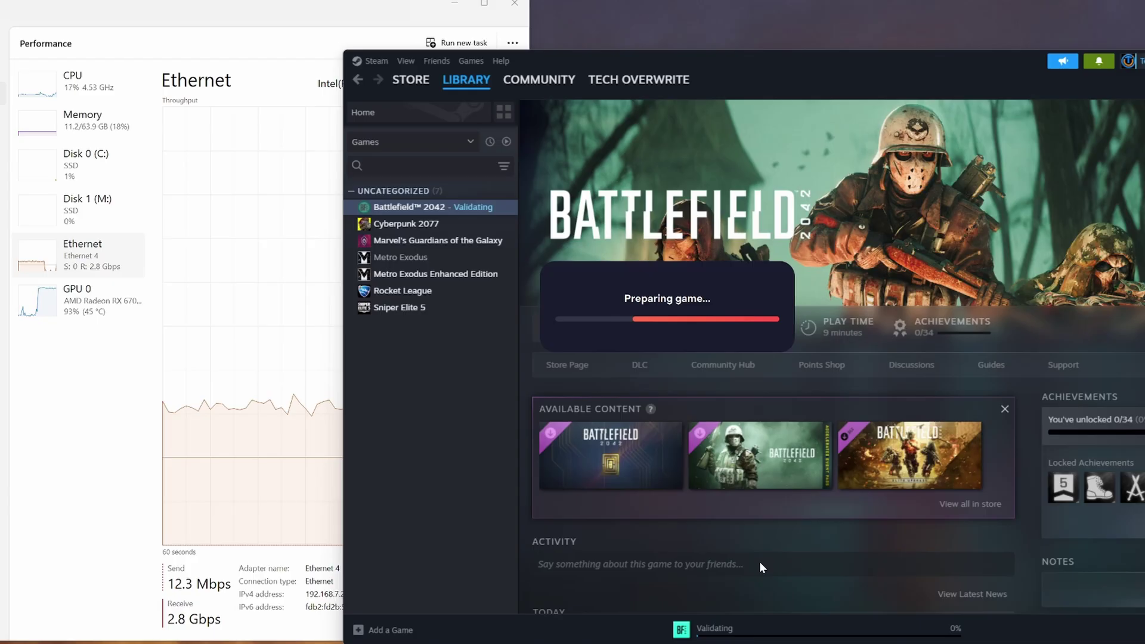
pyautogui.rightClick(463, 216)
pyautogui.click(597, 353)
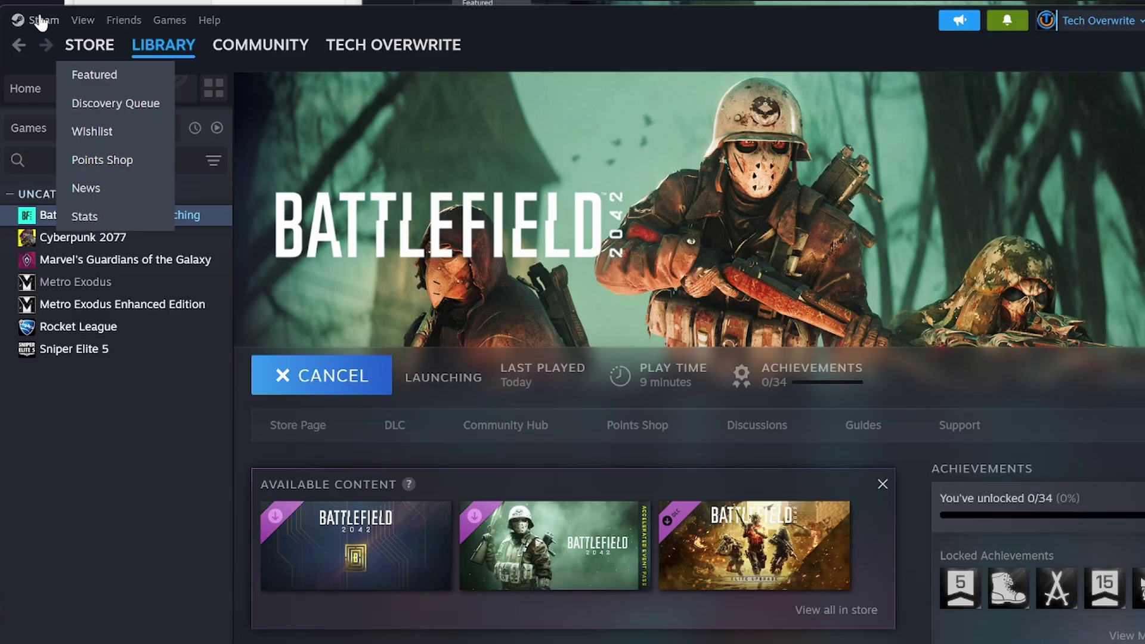
# Cancel the Battlefield 2042 launch and switch to the r/battlefield2042 Denuvo DRM thread
pyautogui.click(40, 21)
pyautogui.click(89, 189)
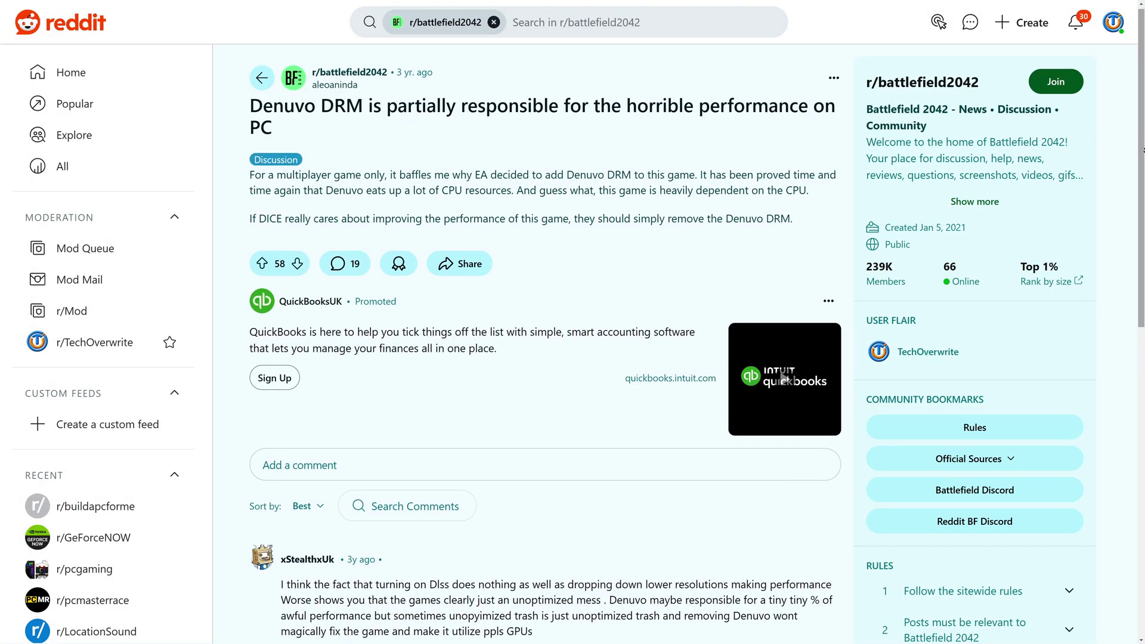
pyautogui.scroll(-1, 546, 358)
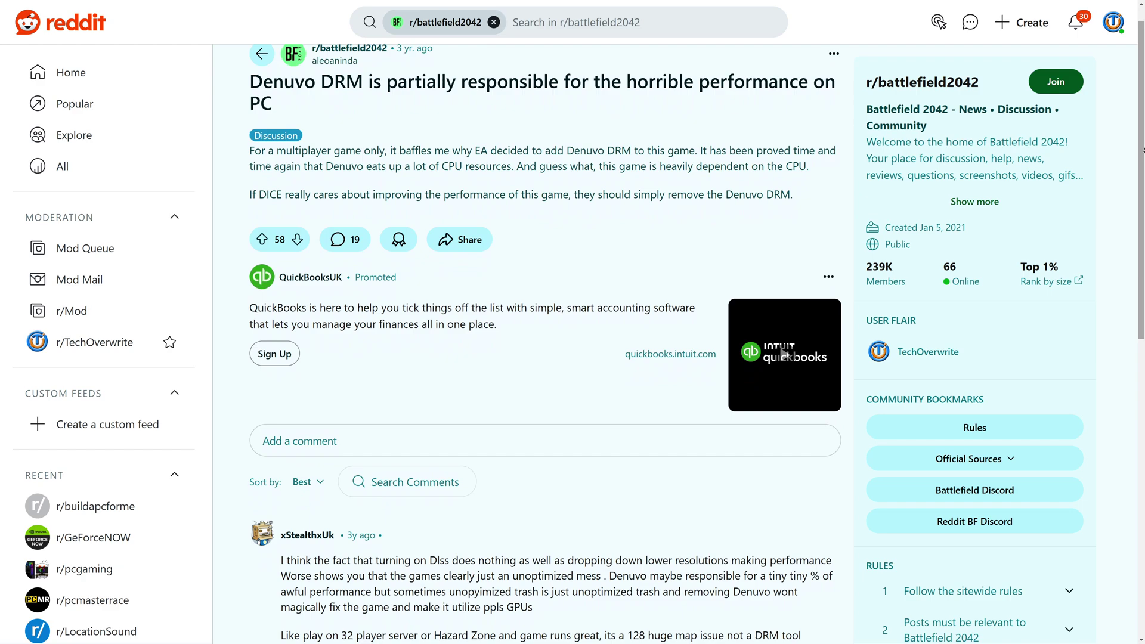
pyautogui.scroll(-1, 546, 357)
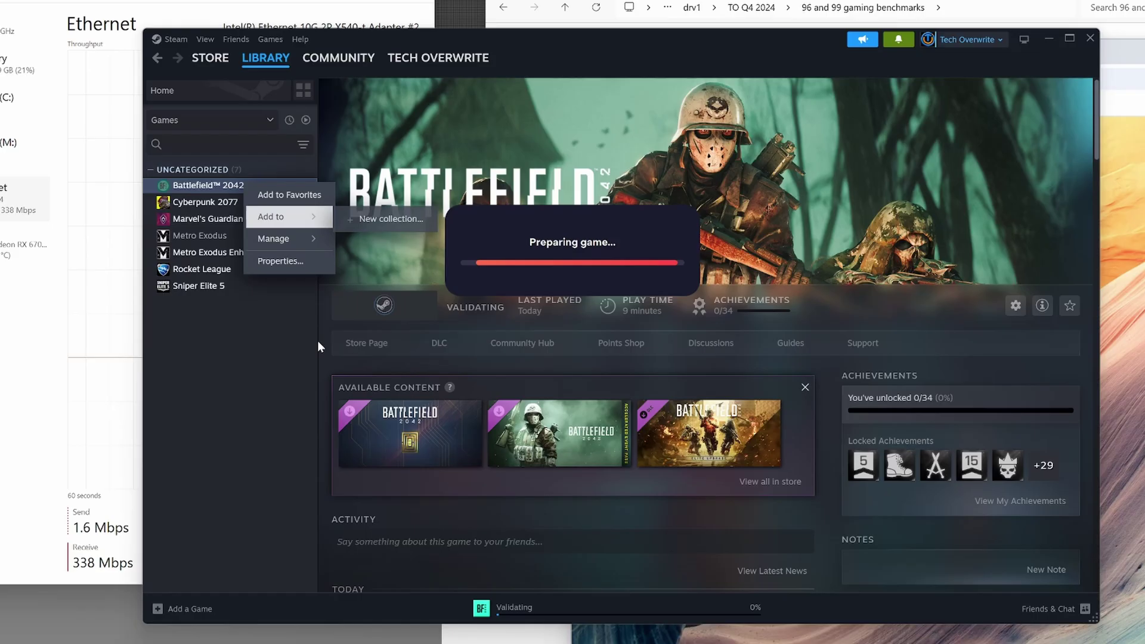
# Review Battlefield 2042's Installed Files details in its Properties window
pyautogui.click(290, 265)
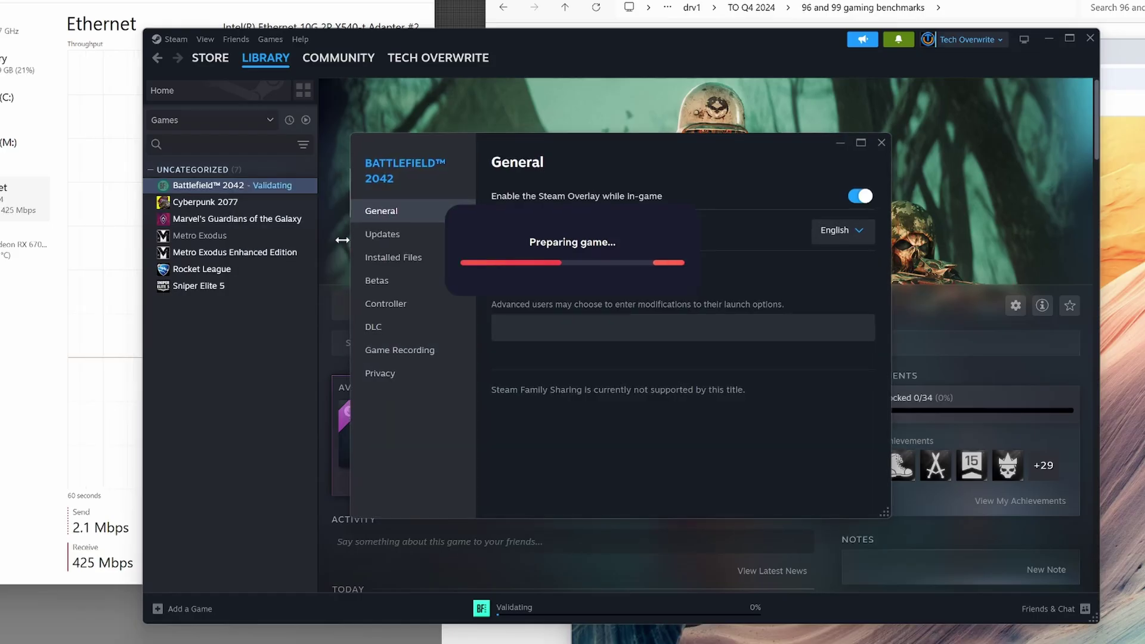
pyautogui.click(387, 259)
pyautogui.moveTo(523, 154); pyautogui.dragTo(301, 214)
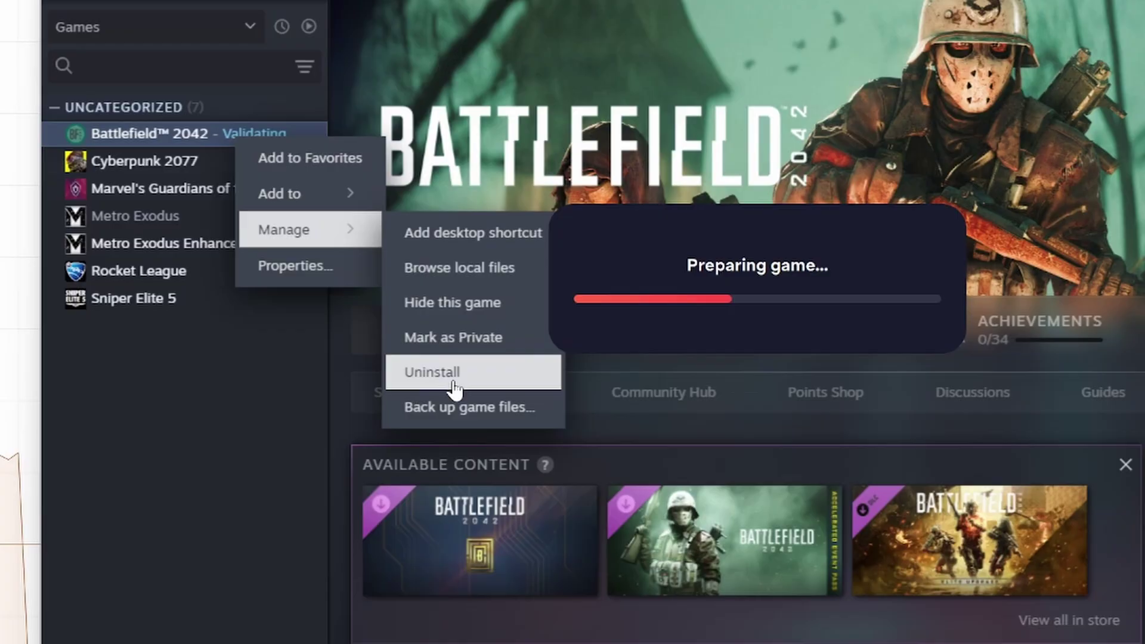
# Uninstall Battlefield 2042 and confirm its removal
pyautogui.click(454, 372)
pyautogui.click(945, 454)
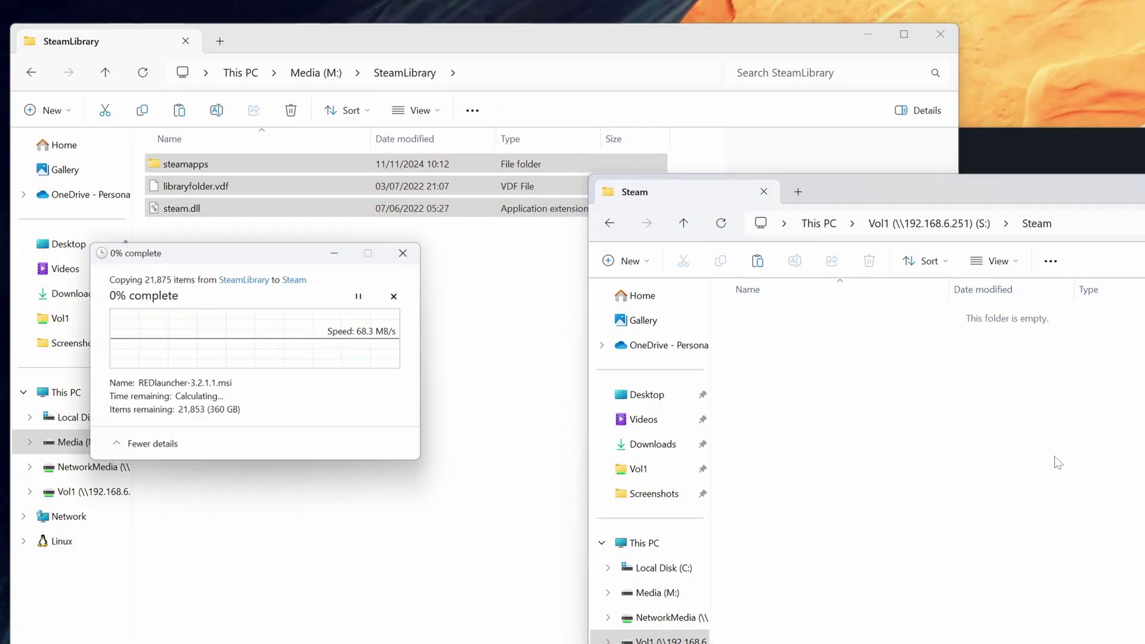
# Move the copy progress window aside while SteamLibrary copies to the NAS Steam folder
pyautogui.moveTo(214, 244); pyautogui.dragTo(620, 313)
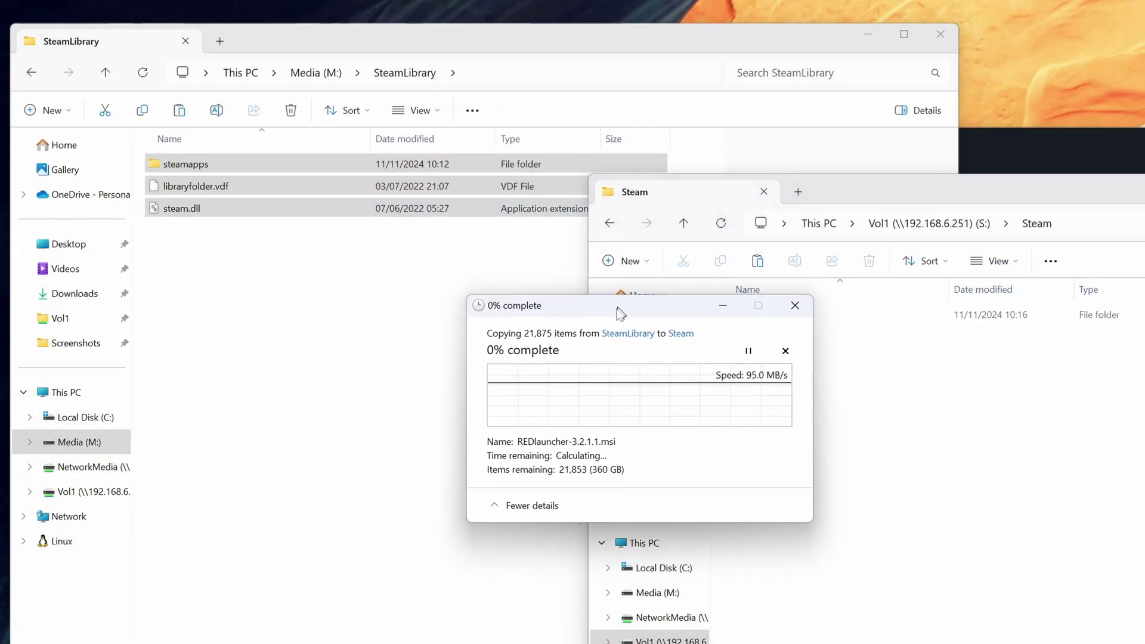